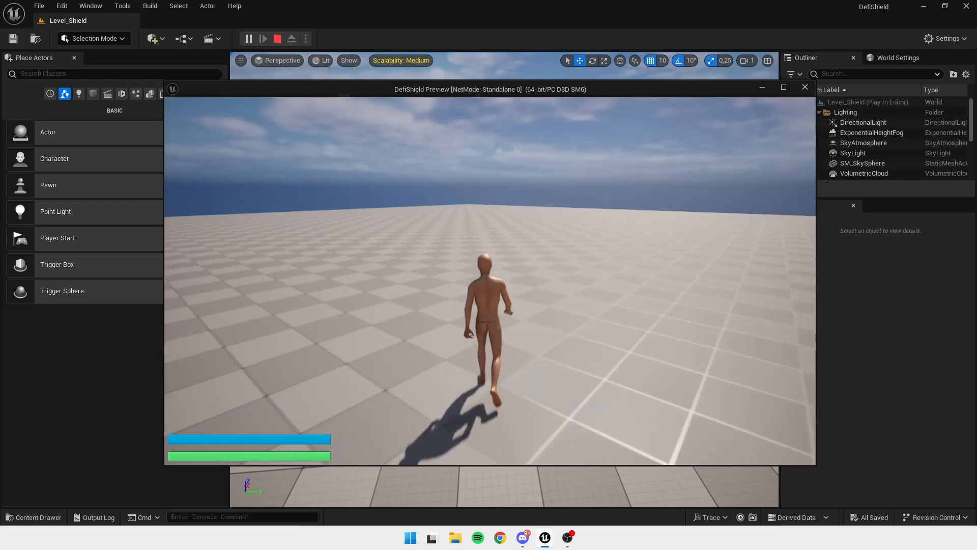
Walk the character forward and sideways in the play preview to examine its movement
key("a")
key("d")
key("w")
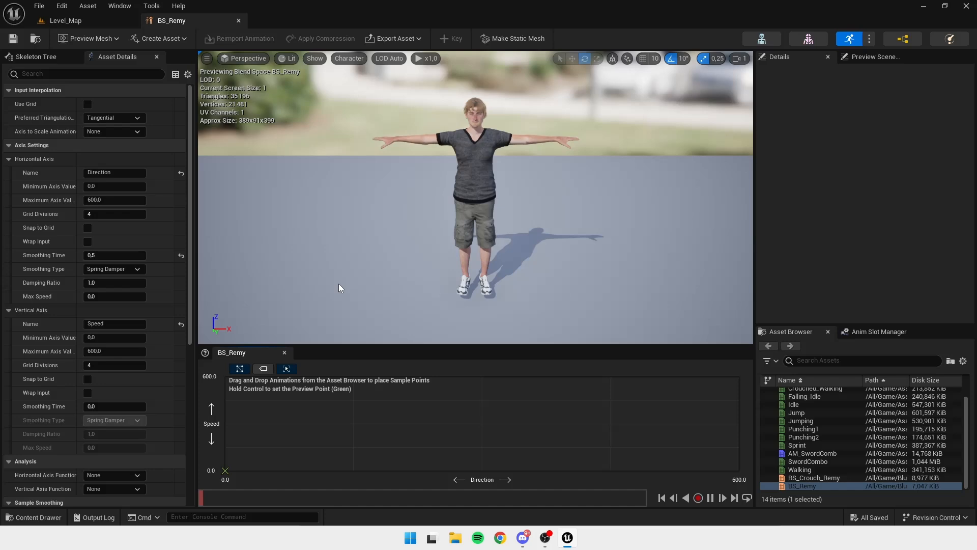
Look over the blend spaces in the character's Animation folder and locate Blend Space among the animation asset types that can be created
left_click(12, 518)
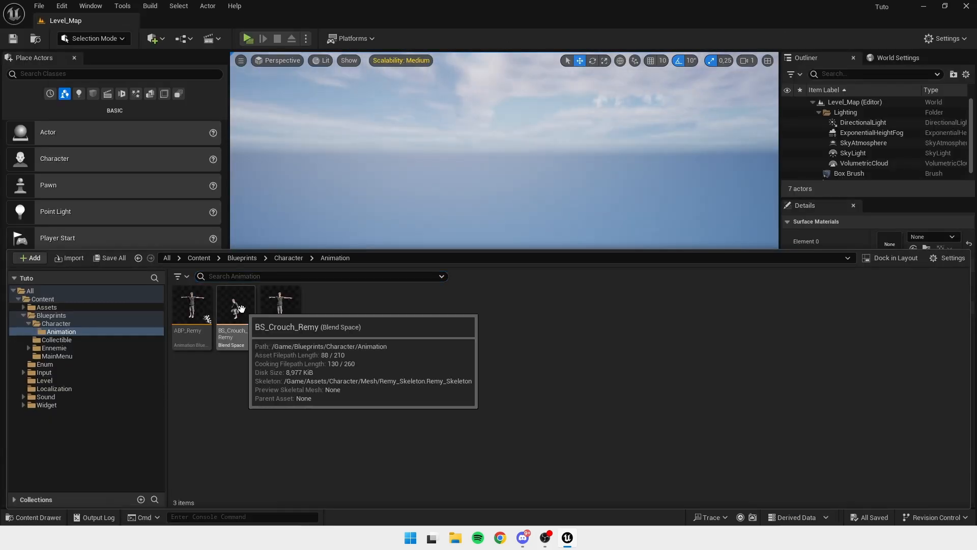
left_click(241, 309)
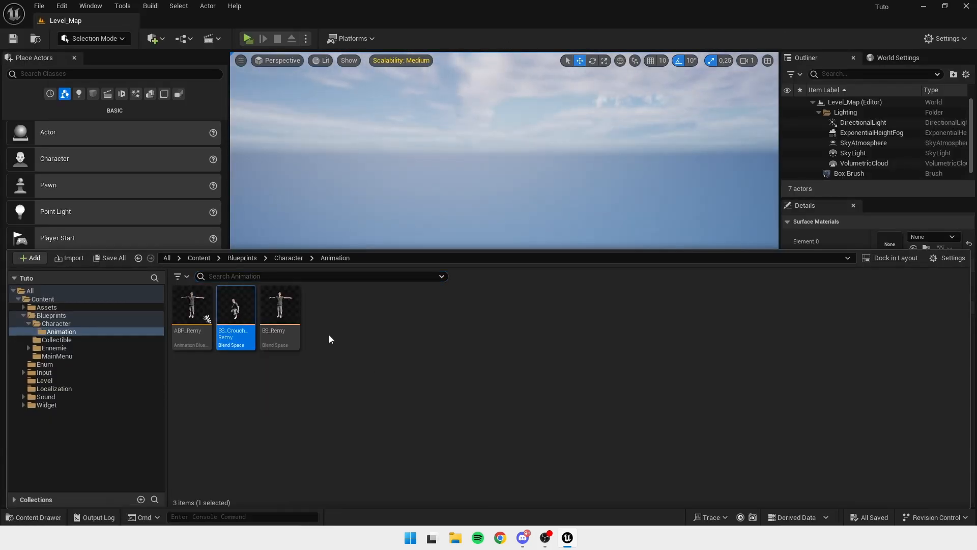
left_click(334, 355)
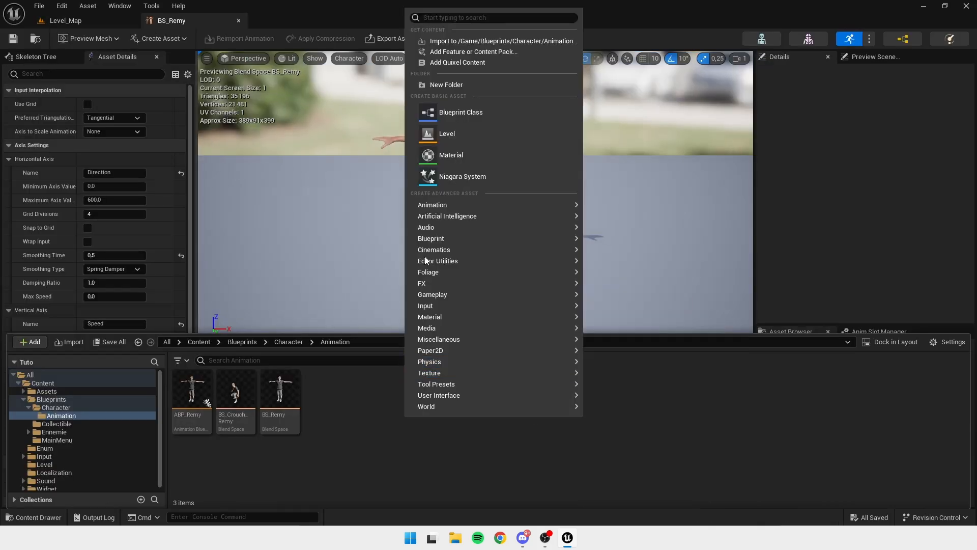
mouse_move(461, 208)
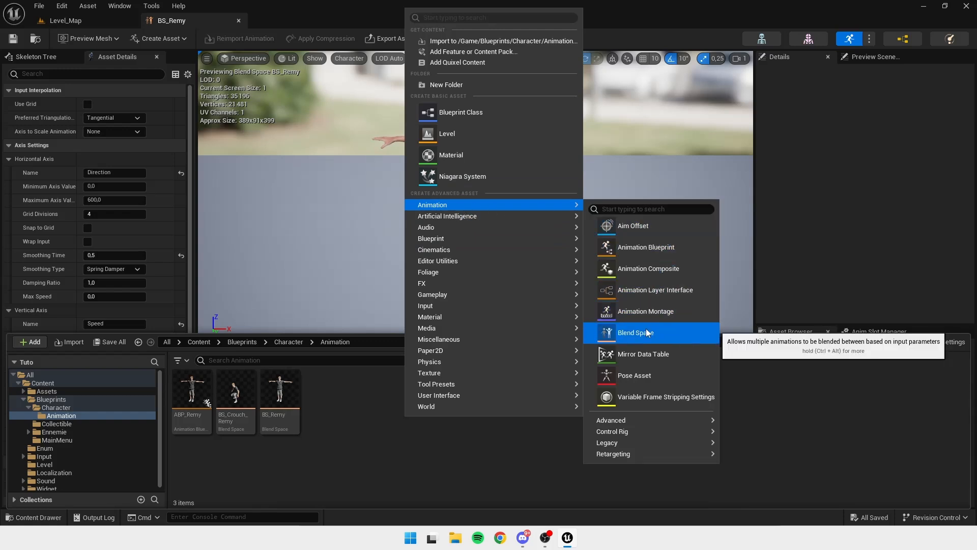
left_click(382, 372)
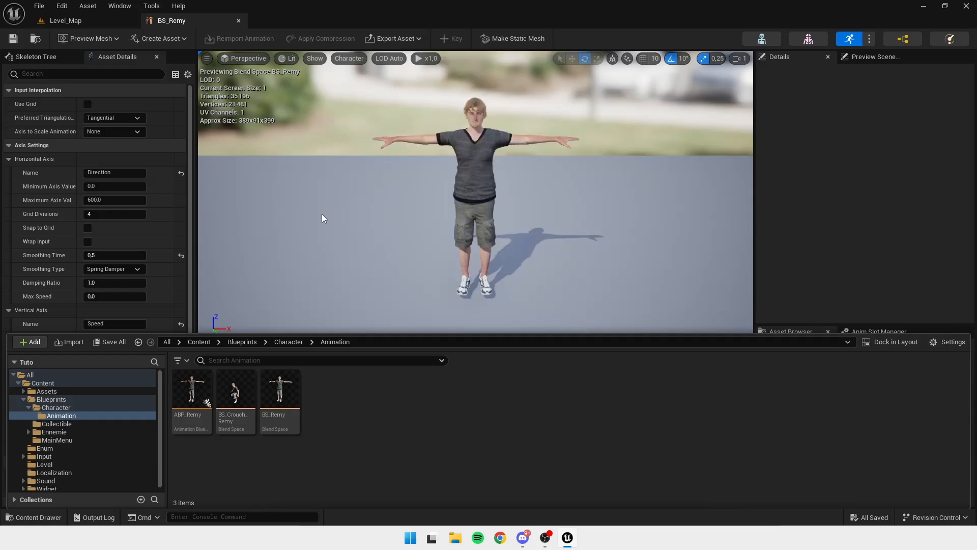
right_click_drag(408, 250, 458, 300)
left_click_drag(458, 300, 408, 250)
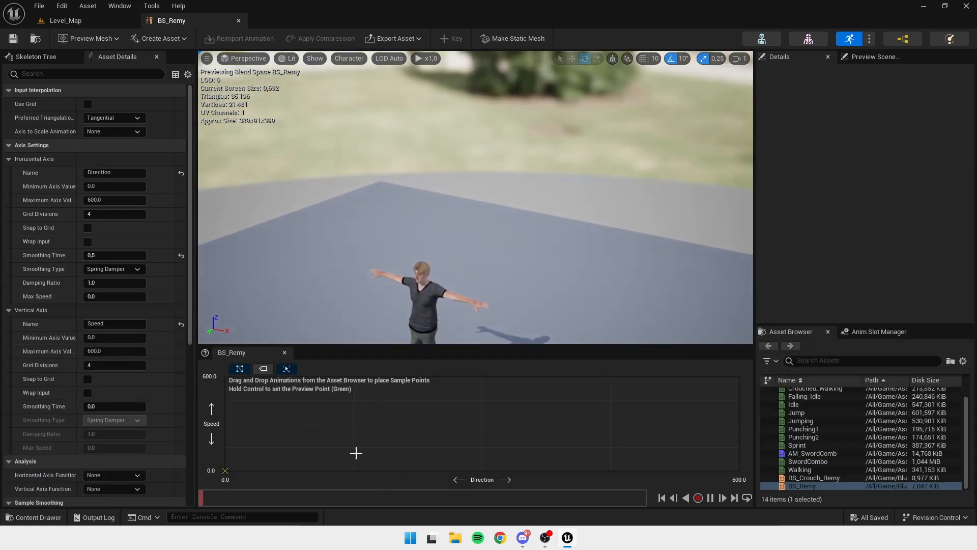
key("f")
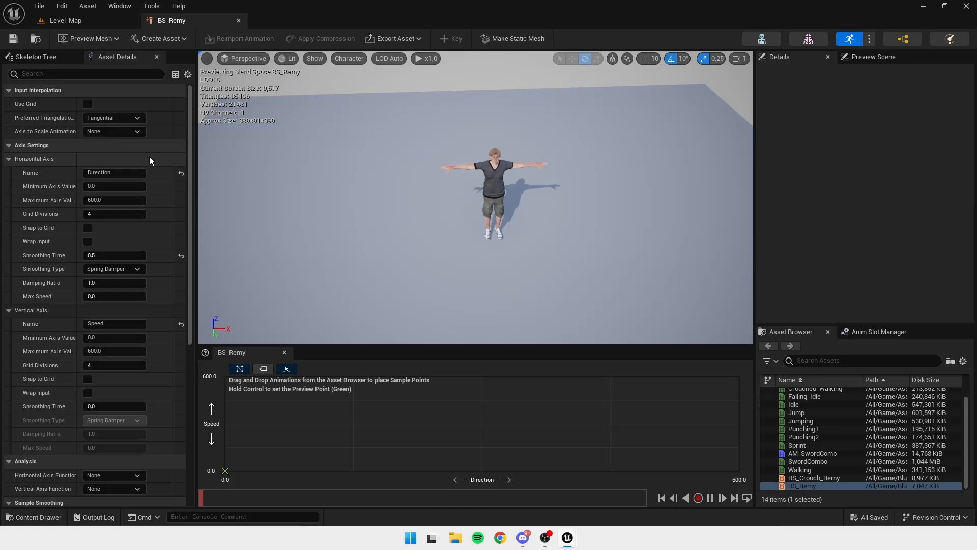
Set the horizontal Direction axis of BS_Remy to range from -180 to 180 and enable its Snap to Grid
left_click(114, 187)
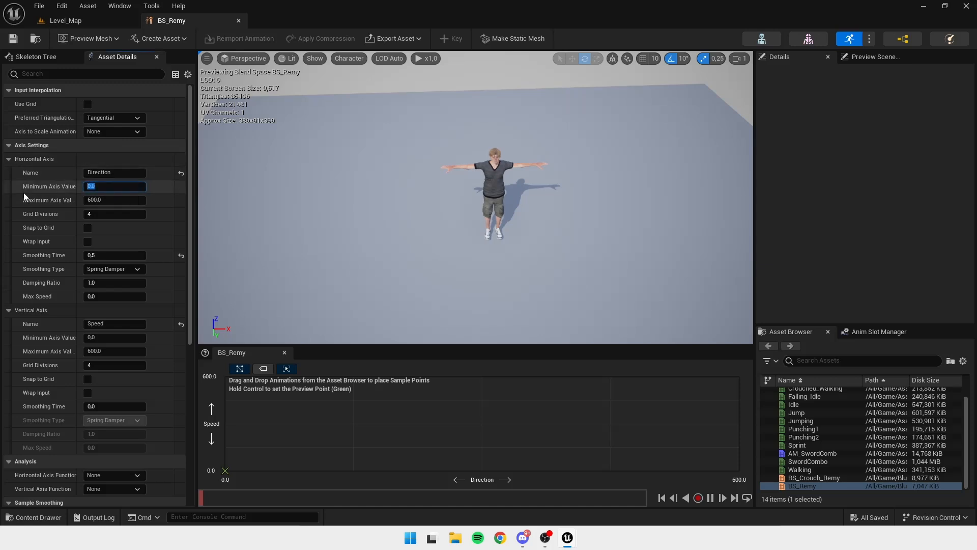
key("BackSpace")
type("-180")
key("Return")
left_click(119, 201)
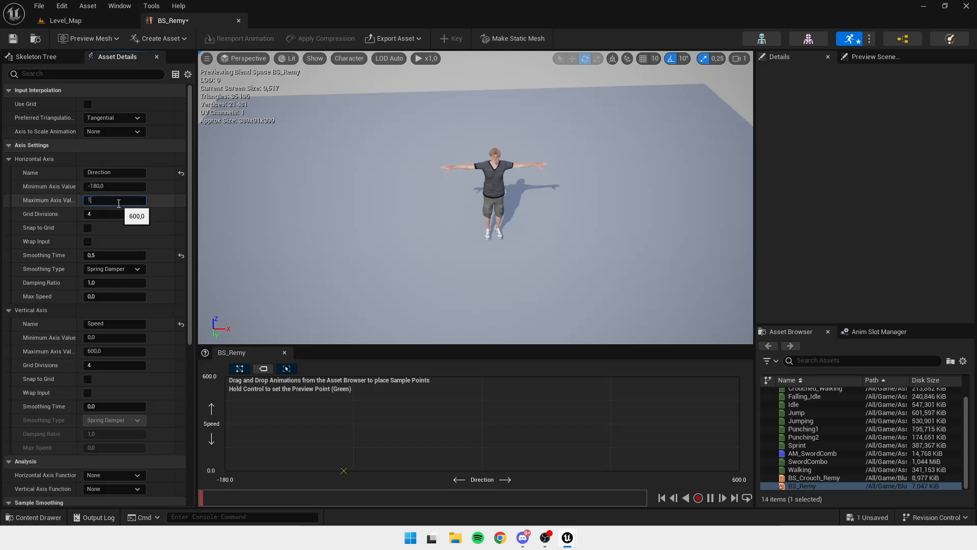
left_click(174, 222)
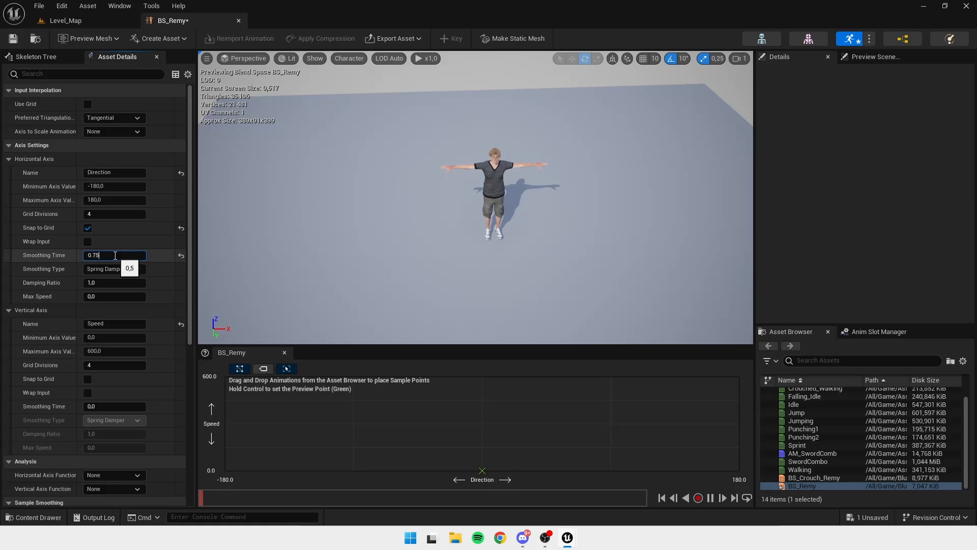
Set the Direction axis smoothing time to 0.75 with the Exponential smoothing type and save the blend space
key("Return")
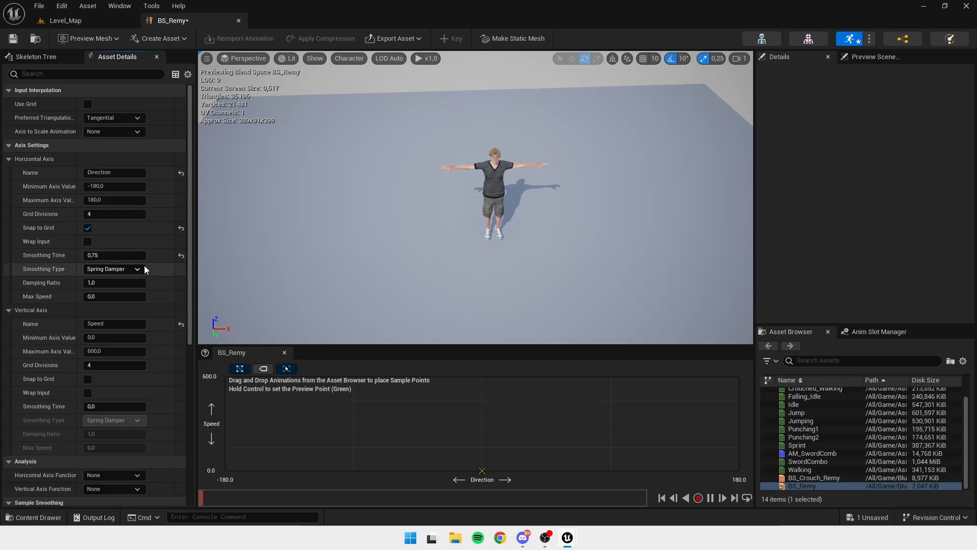
left_click(108, 270)
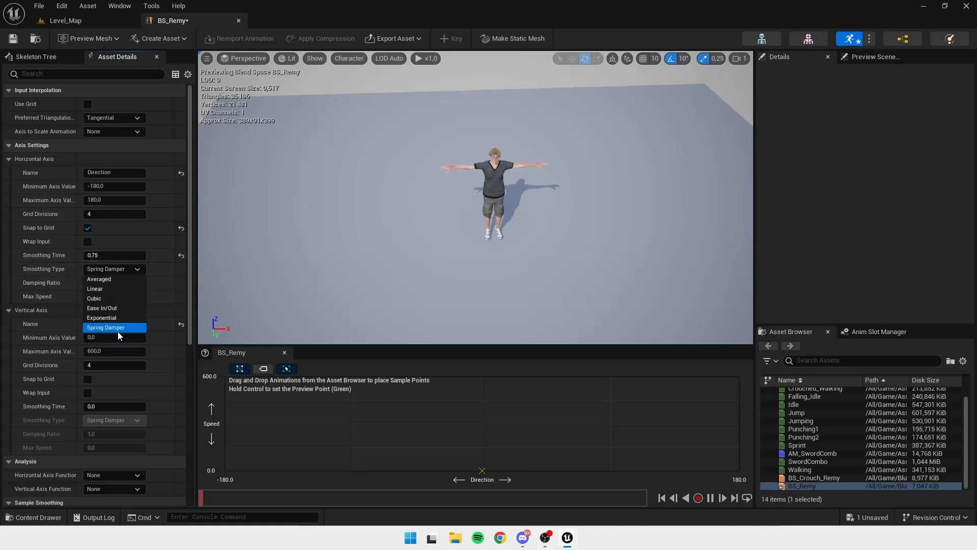
left_click(103, 316)
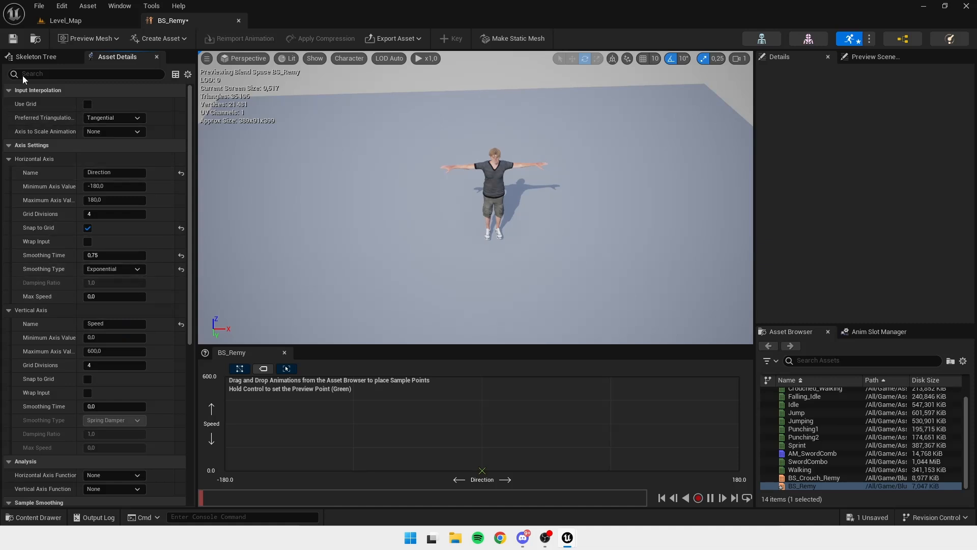
left_click(12, 39)
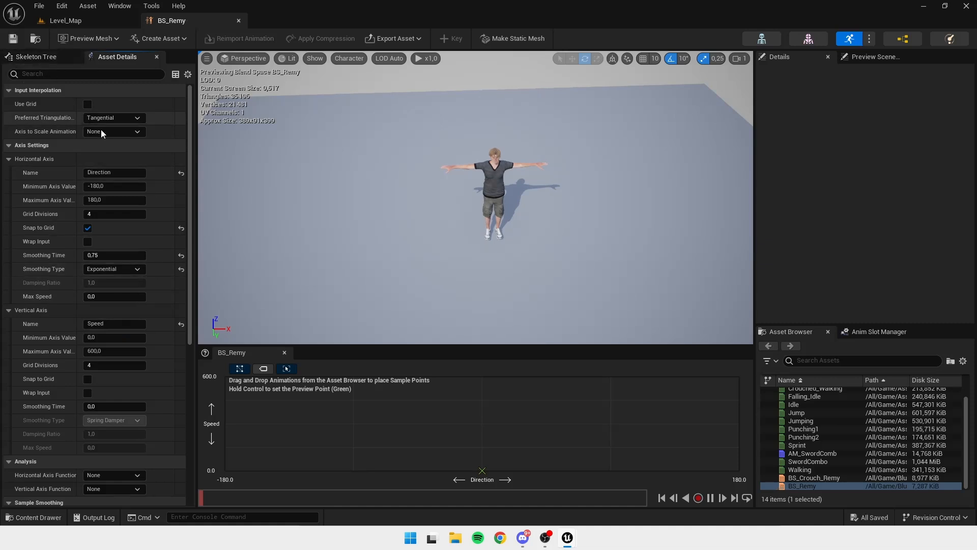
Enable Snap to Grid on the vertical Speed axis, set its smoothing time to 0.75 with Exponential type, and save
scroll(110, 293, "down", 3)
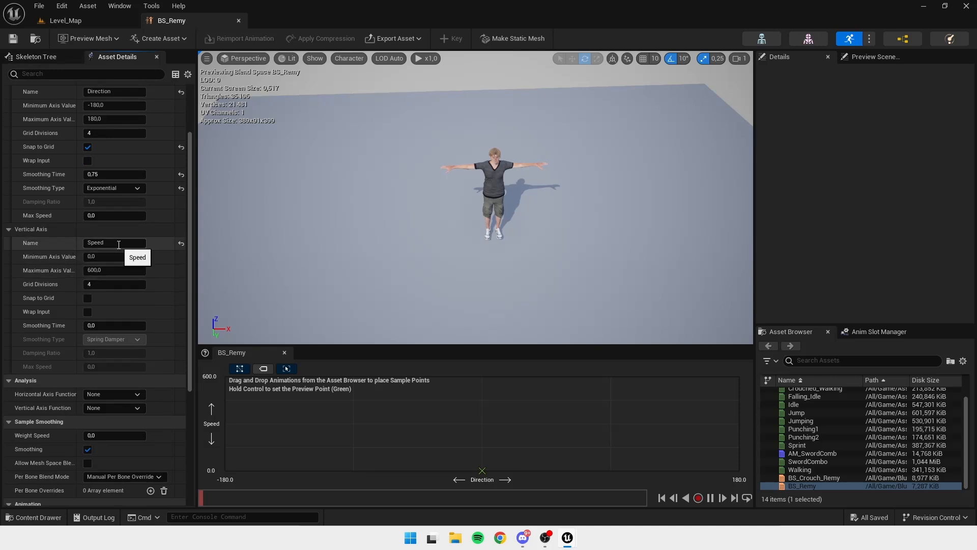
left_click(87, 299)
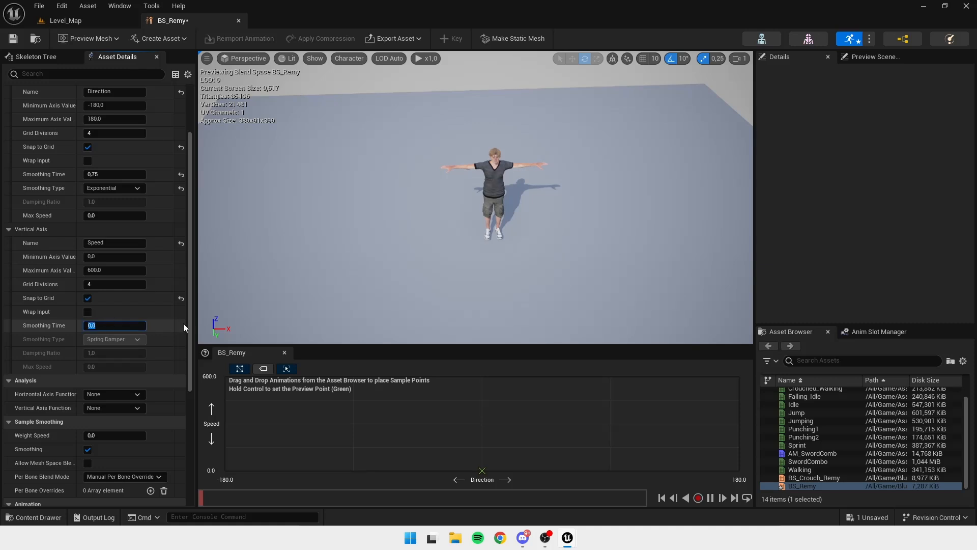
type("0")
type(".75")
left_click(125, 339)
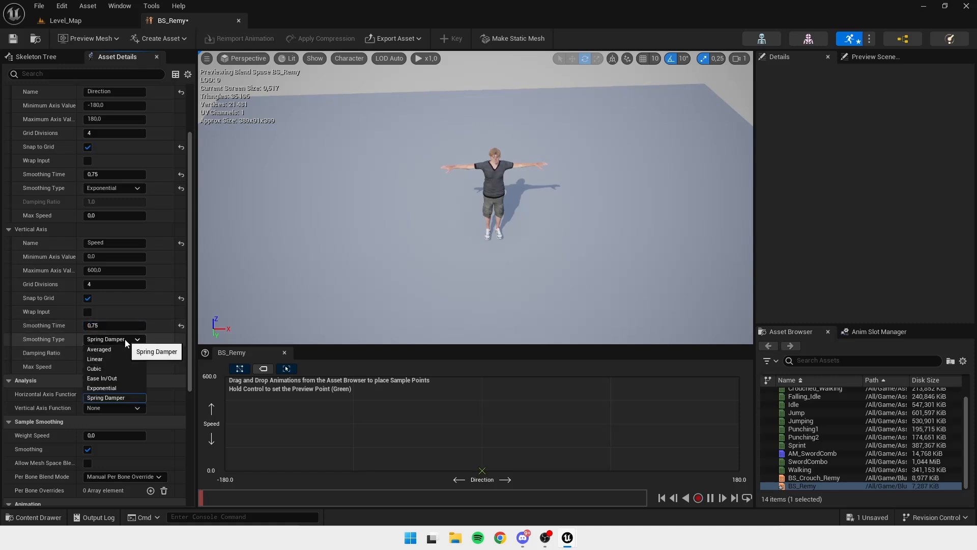
left_click(103, 387)
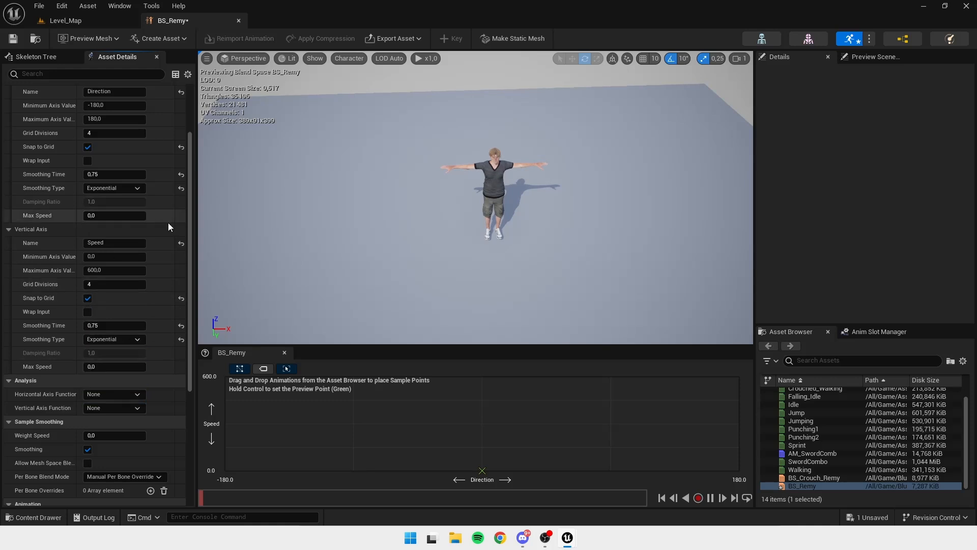
scroll(163, 263, "down", 5)
key("ctrl+s")
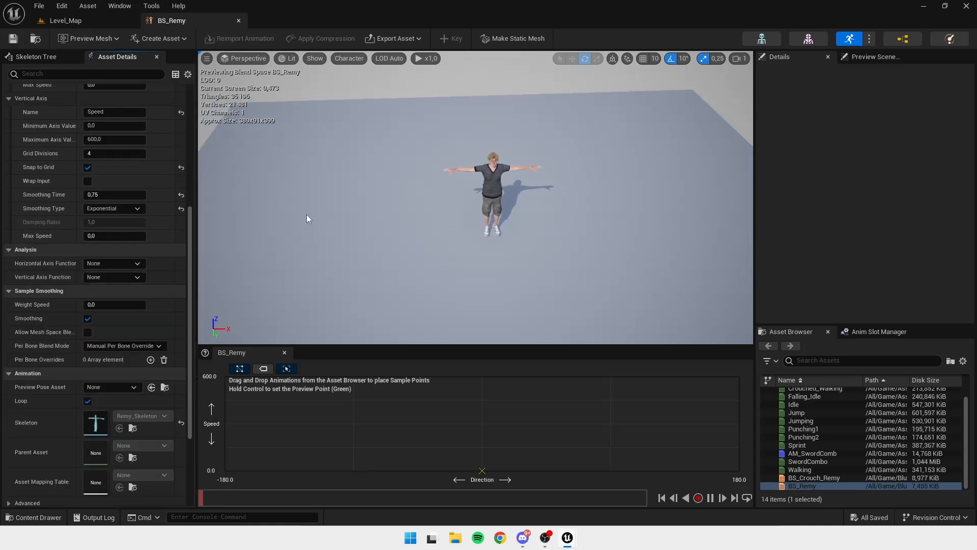
right_click(377, 447)
left_click(355, 439)
scroll(839, 448, "up", 1)
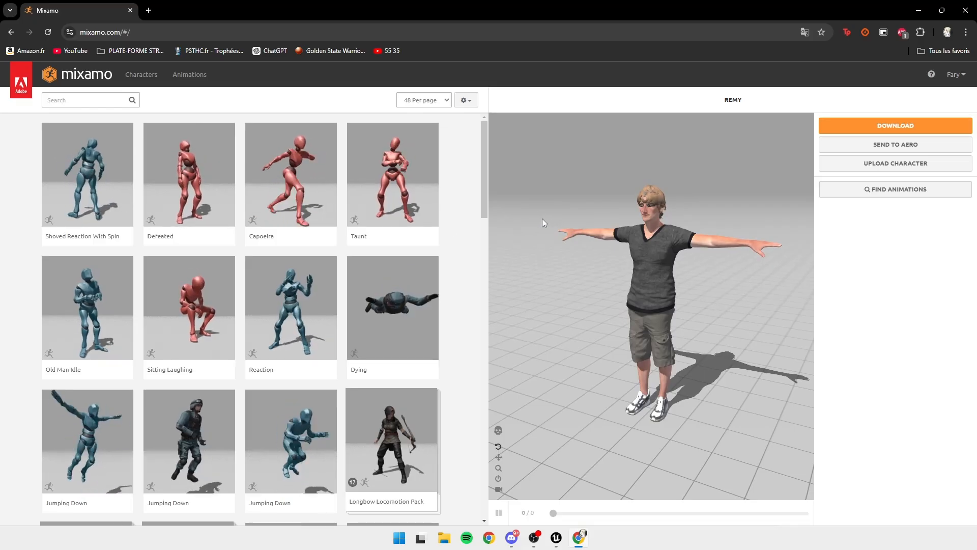
Search Mixamo's animations for "Left strafe" with the Remy character loaded
left_click_drag(771, 231, 630, 234)
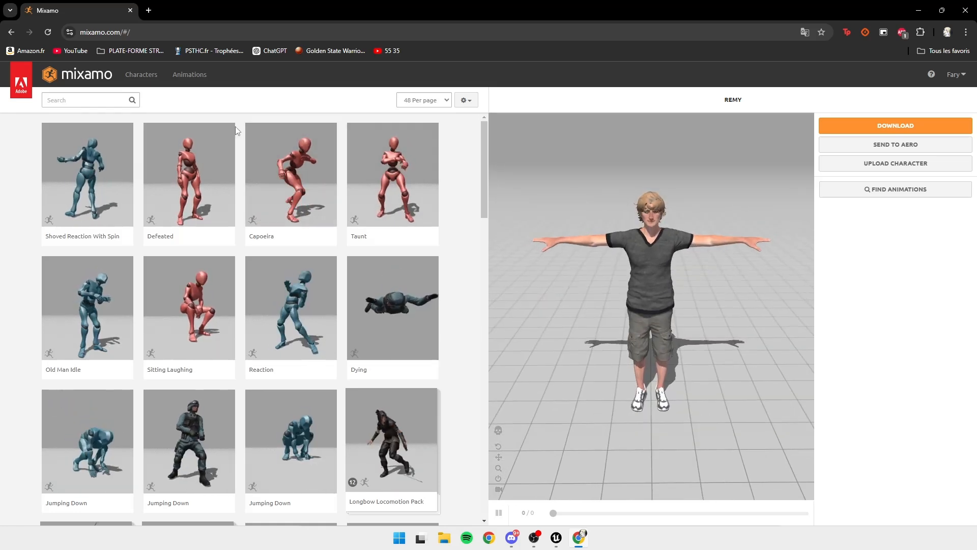
left_click(202, 82)
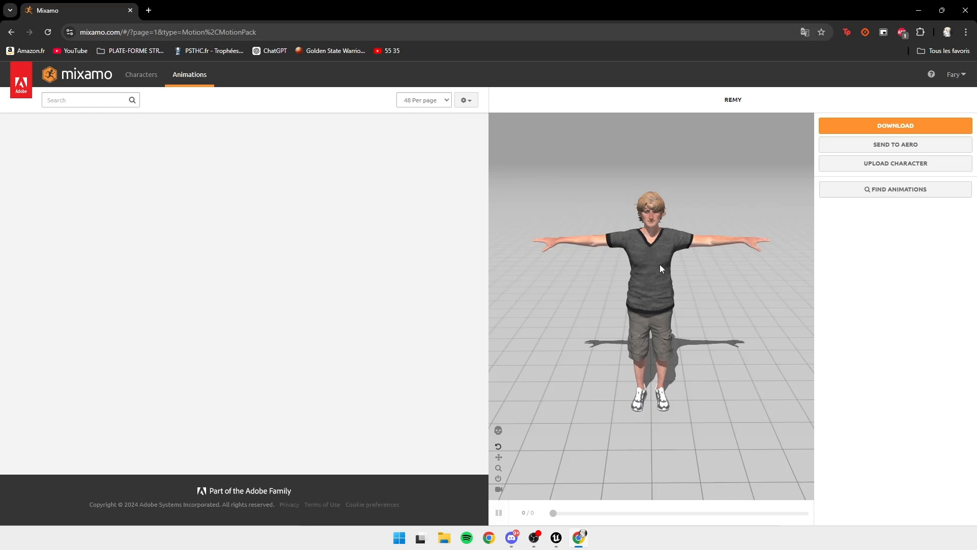
scroll(174, 320, "down", 1)
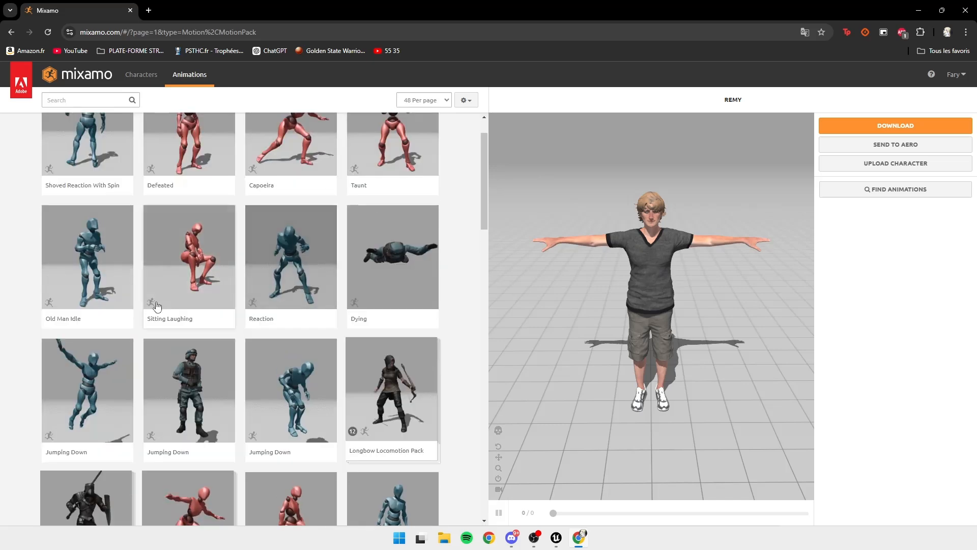
scroll(200, 283, "up", 1)
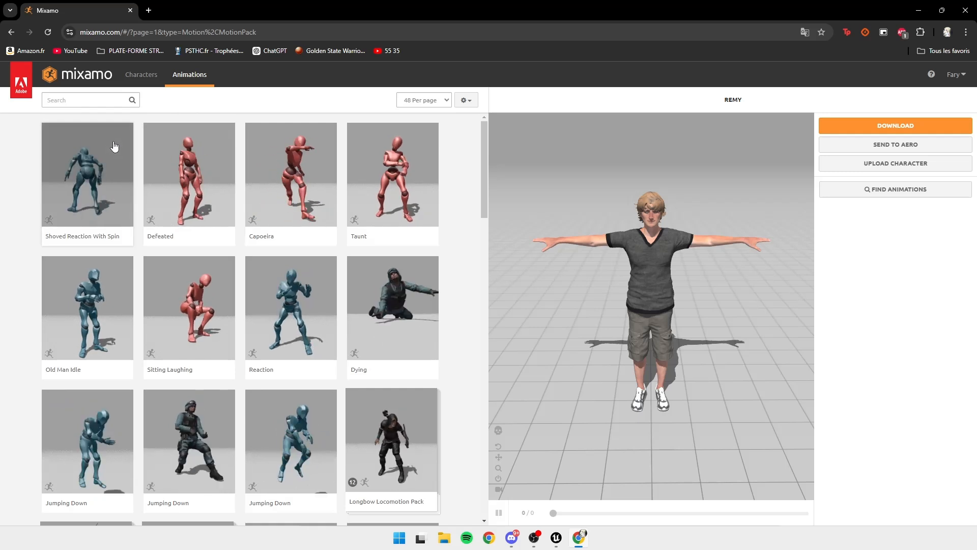
left_click(73, 101)
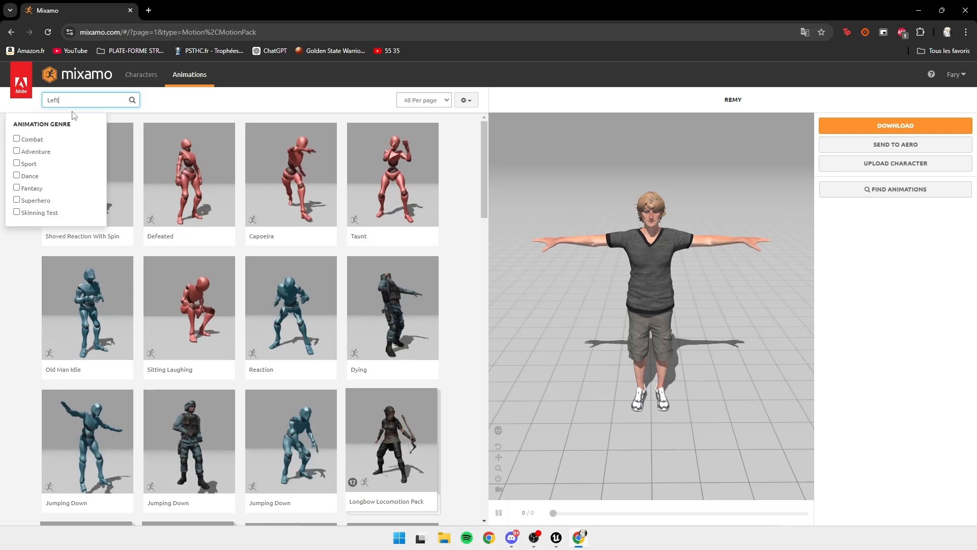
type("Left straf")
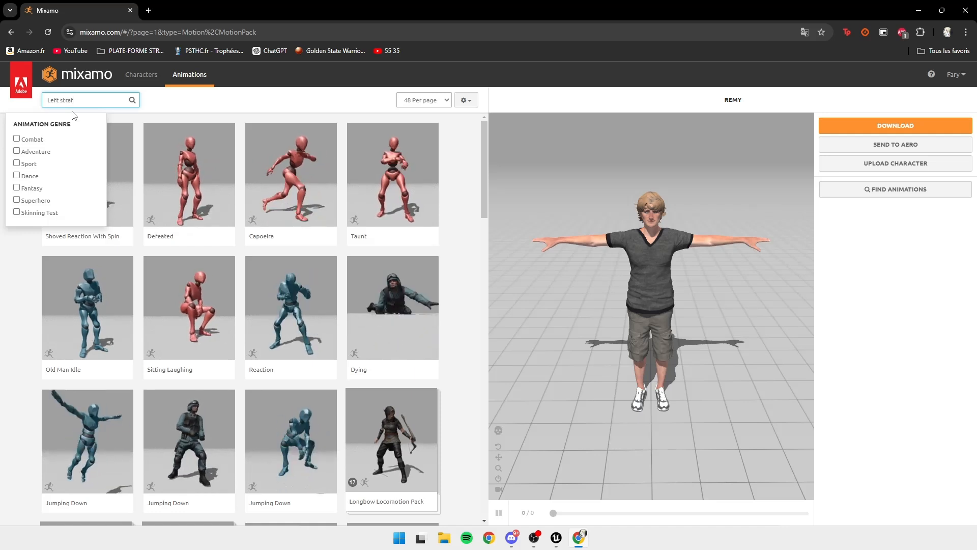
type("e")
left_click(312, 108)
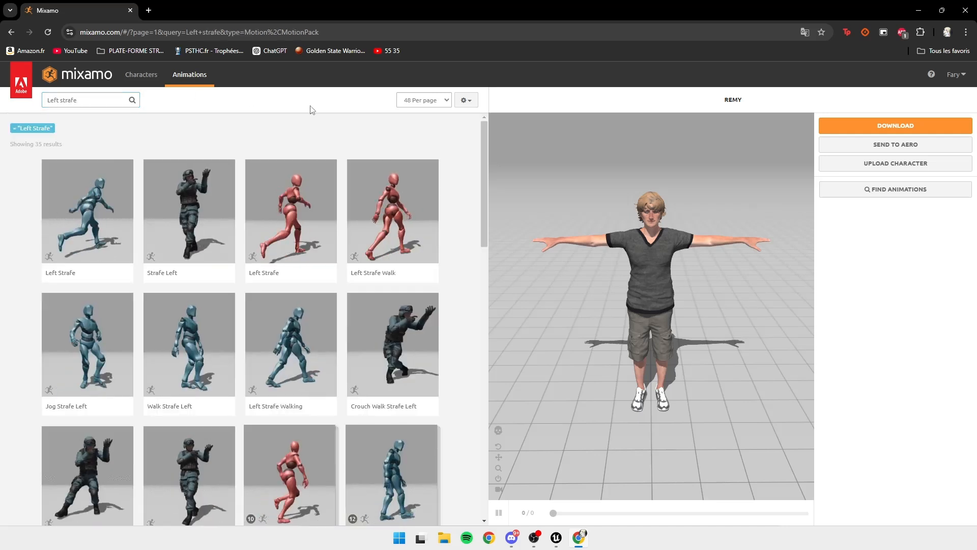
Compare the Left Strafe and Left Strafe Walking animations on Remy with In Place enabled, keeping Left Strafe Walking
left_click(89, 198)
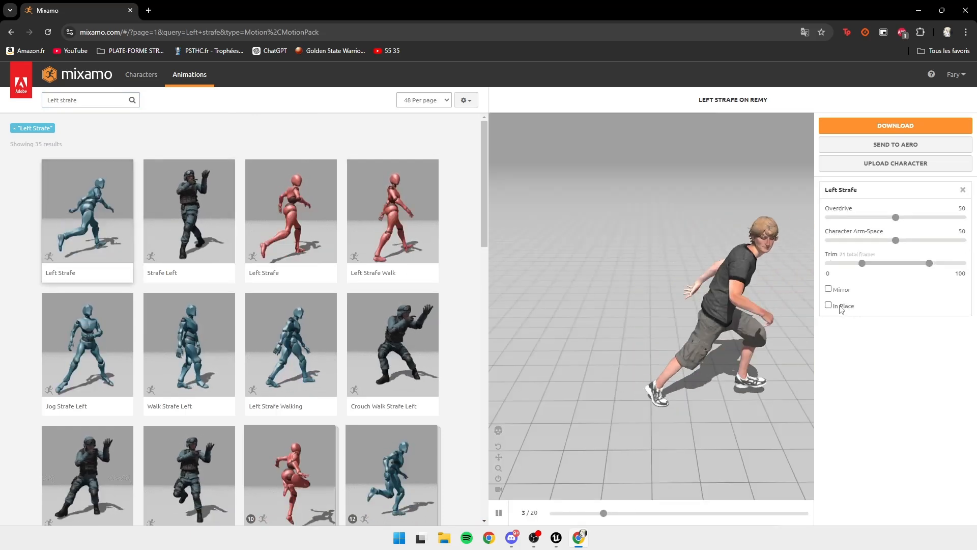
left_click(841, 307)
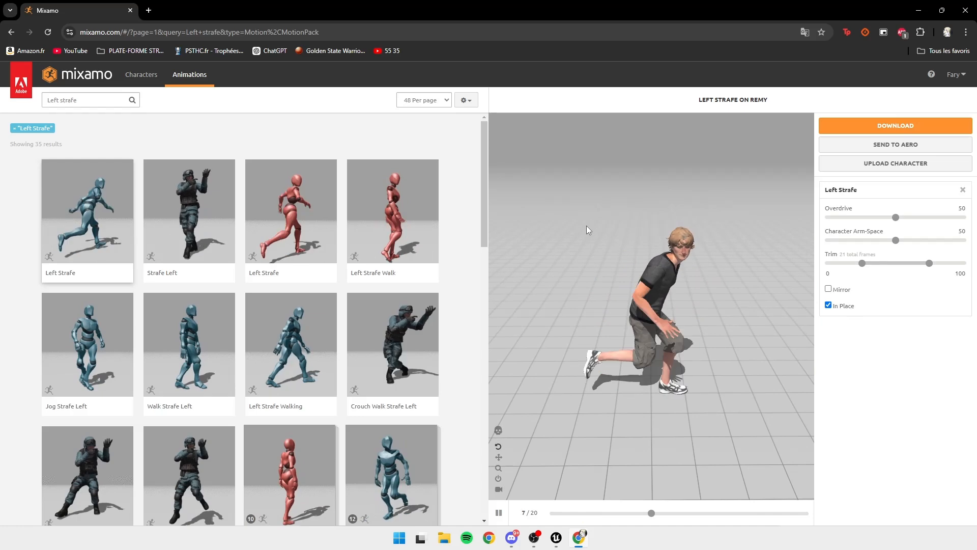
left_click(271, 368)
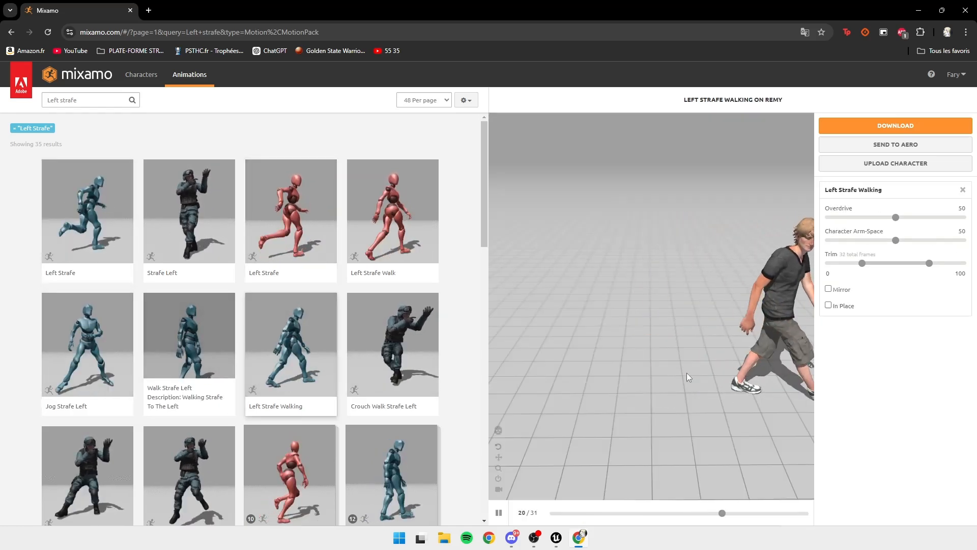
left_click(830, 306)
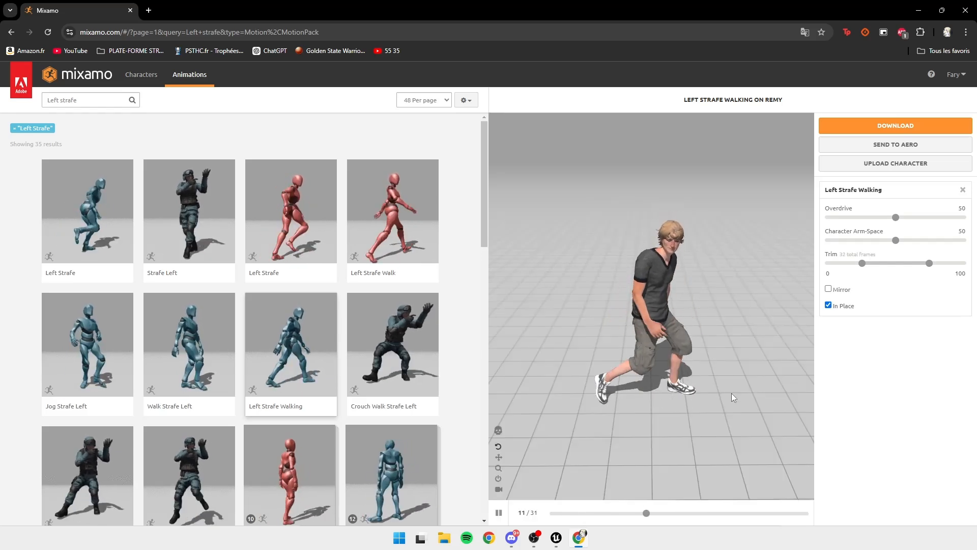
left_click_drag(659, 346, 685, 332)
left_click_drag(666, 238, 646, 225)
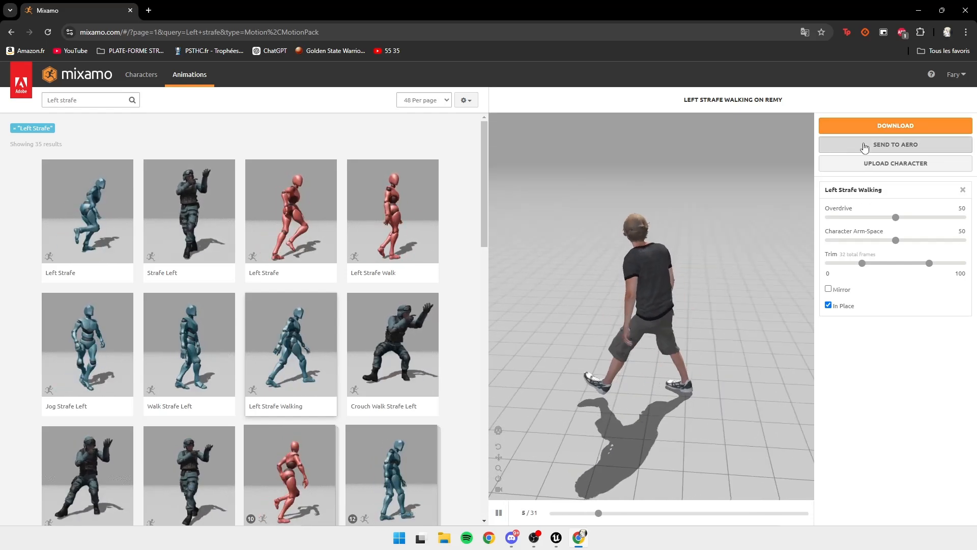
Download the Left Strafe Walking animation as FBX Binary, without skin and at 60 frames per second
left_click(875, 125)
left_click(562, 169)
left_click(519, 194)
left_click(351, 205)
left_click(341, 231)
left_click(625, 244)
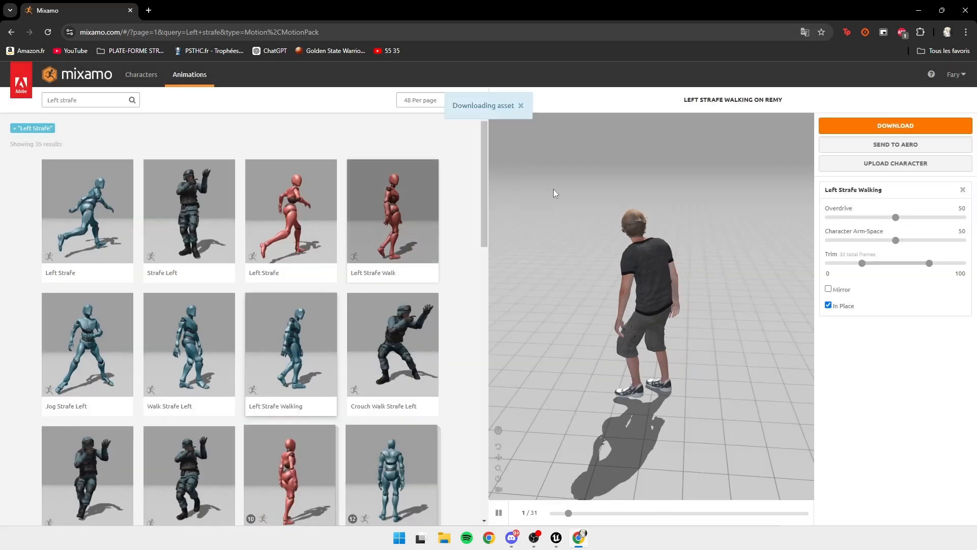
Save the download as Left Strafe Walk.fbx in the Unreal project's Content/Assets/Character/Animations folder
left_click(45, 169)
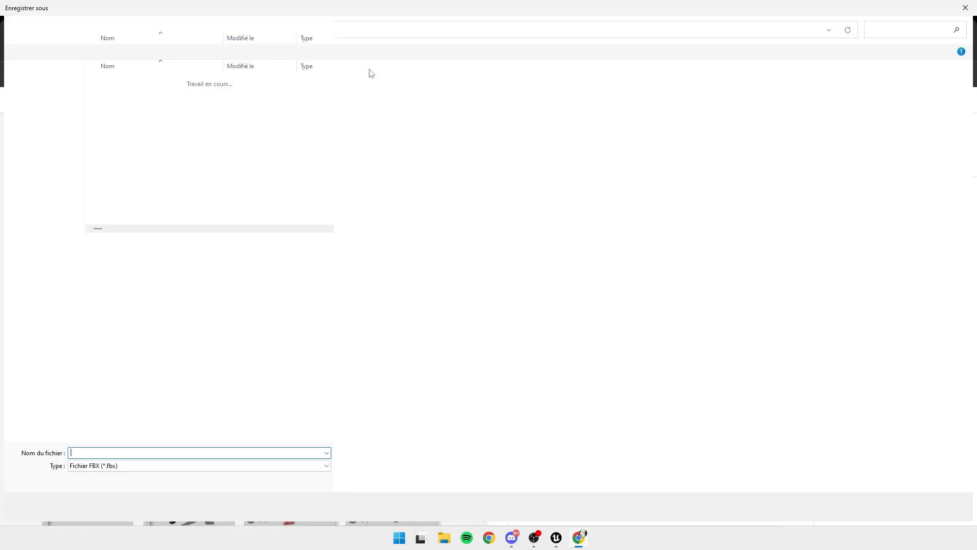
double_click(112, 81)
double_click(114, 96)
left_click(118, 82)
double_click(118, 82)
double_click(122, 82)
double_click(131, 83)
right_click(165, 270)
left_click(121, 469)
key("Return")
Search the Mixamo animations for "Right strafe"
left_click(60, 100)
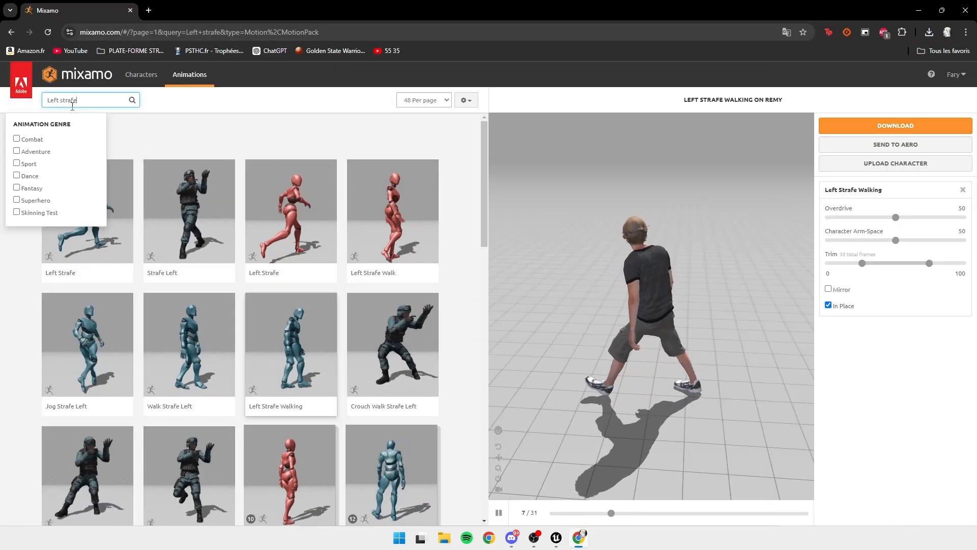
key("BackSpace")
key("BackSpace")
key("BackSpace")
key("BackSpace")
type("Right")
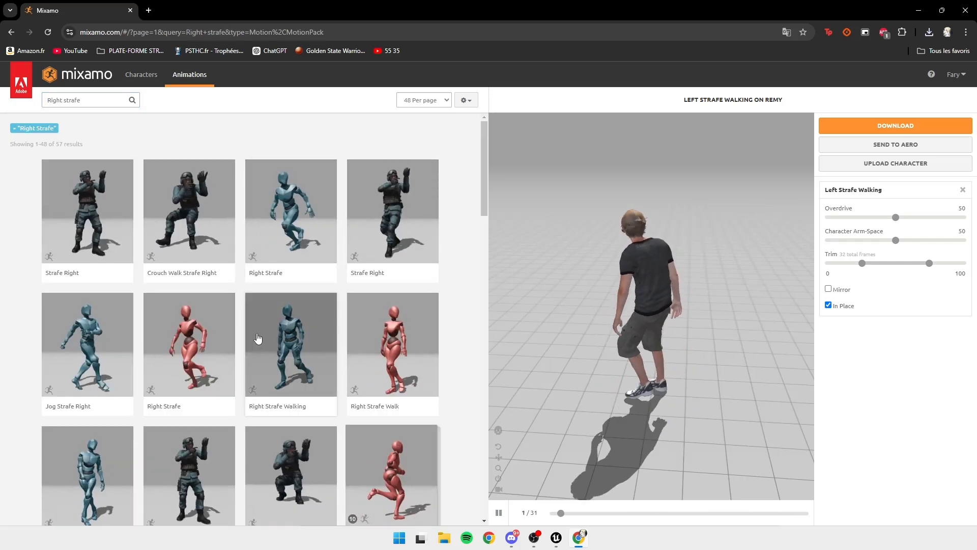
Apply Right Strafe Walking to Remy with In Place enabled and save it as Right Strafe Walk.fbx in the Animations folder
left_click(285, 346)
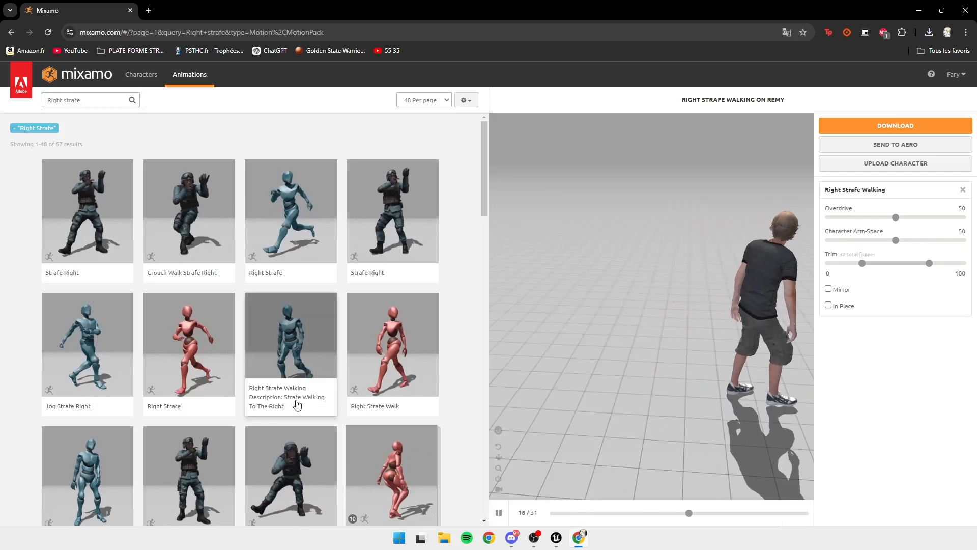
left_click(828, 306)
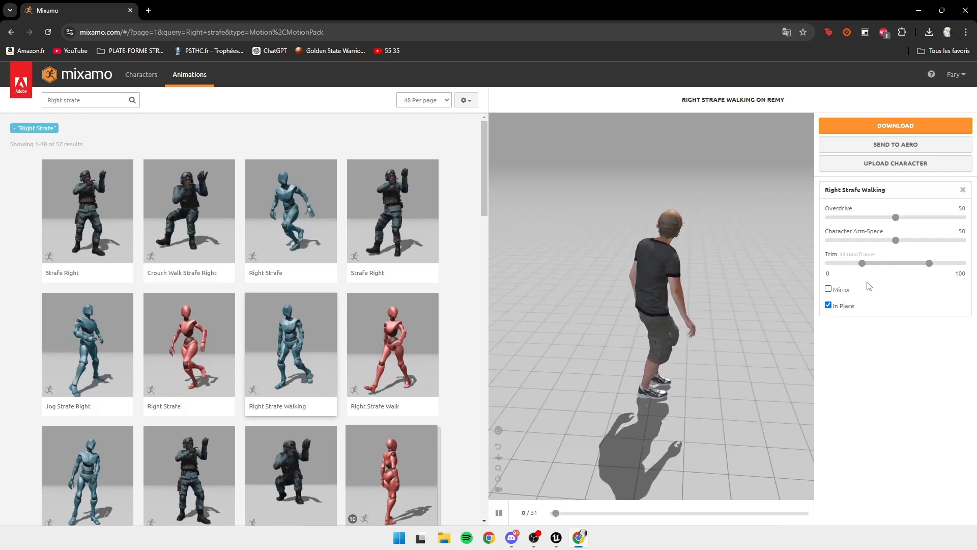
left_click(894, 126)
left_click(631, 242)
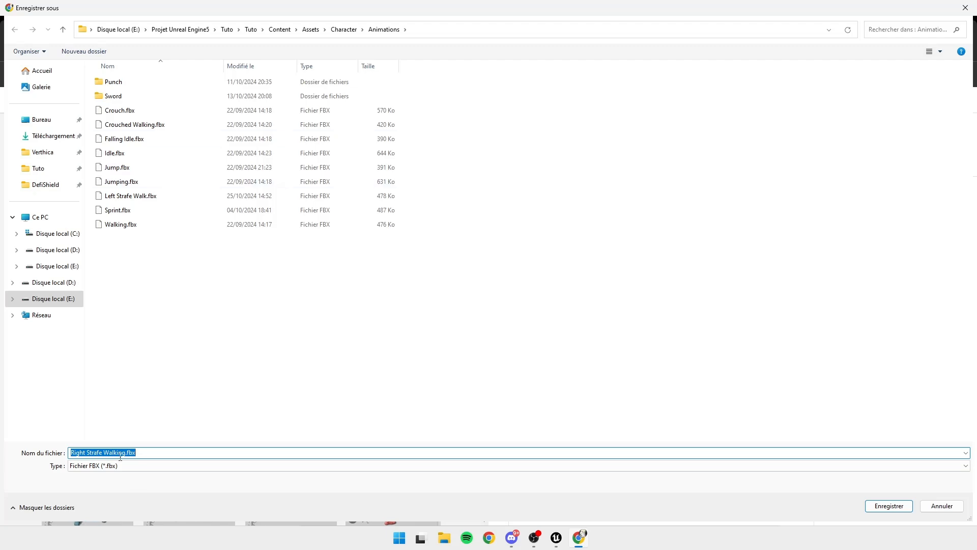
key("Return")
Search the Mixamo animations for "walk back"
left_click_drag(85, 101, 2, 102)
key("BackSpace")
type("walk back")
key("Return")
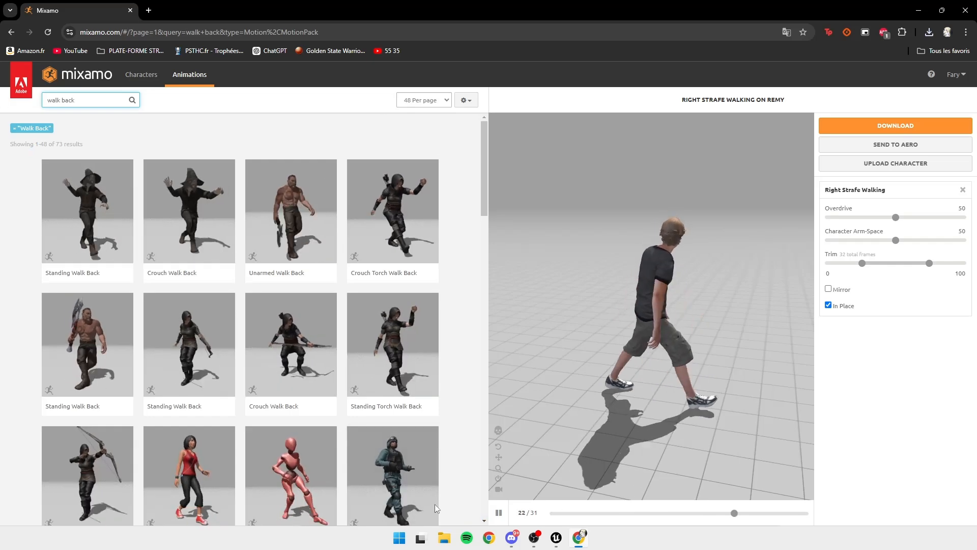
Apply Walking Backward in place and download it without skin at 60 frames per second as Walking Backward.fbx
scroll(299, 367, "down", 1)
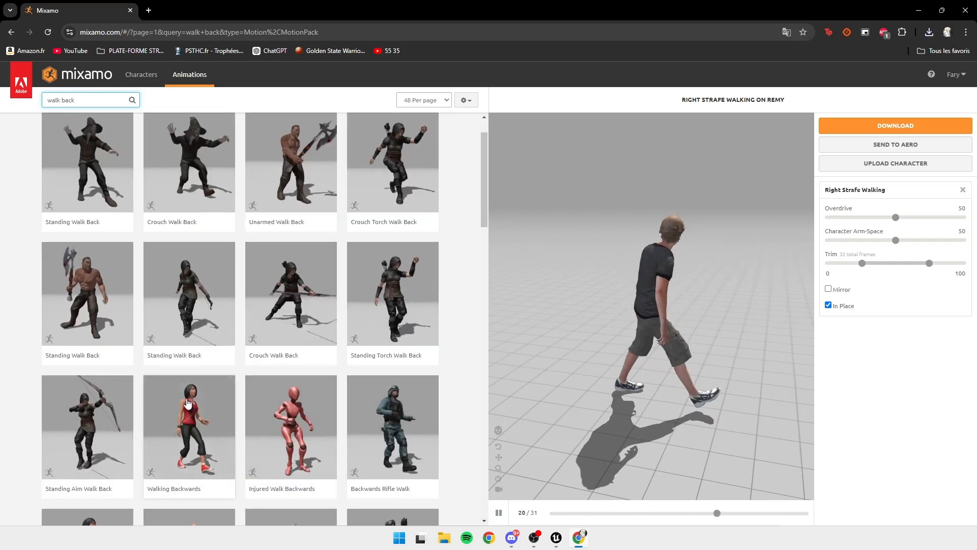
scroll(194, 412, "down", 9)
left_click(291, 377)
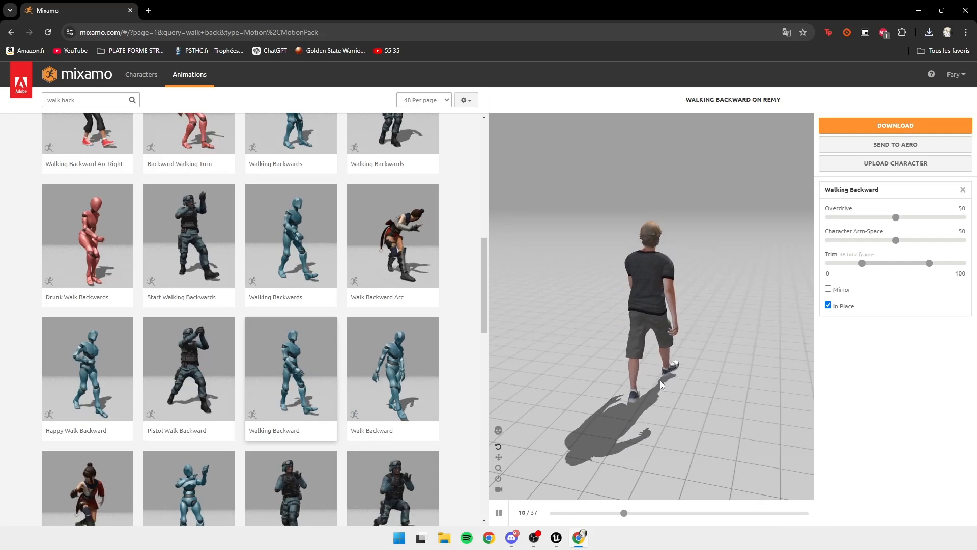
left_click(896, 126)
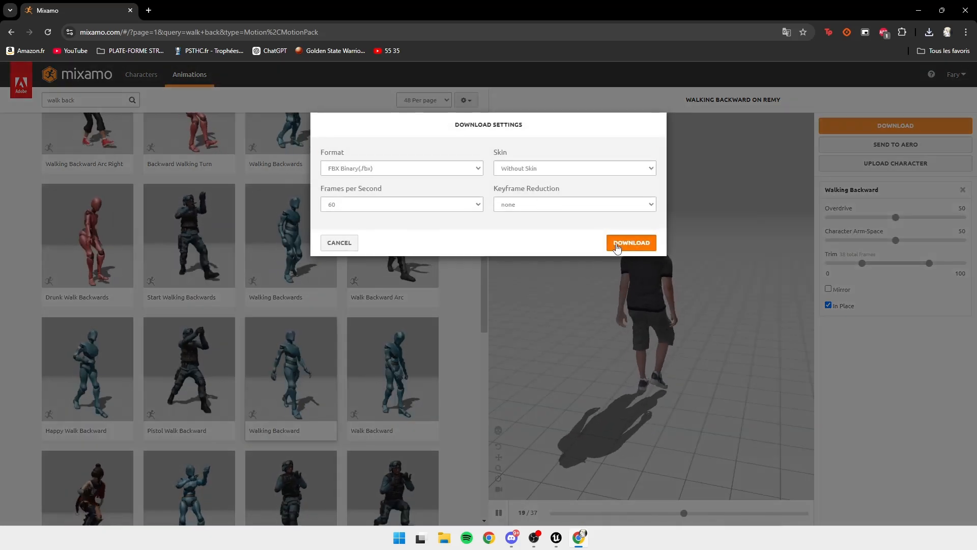
left_click(631, 243)
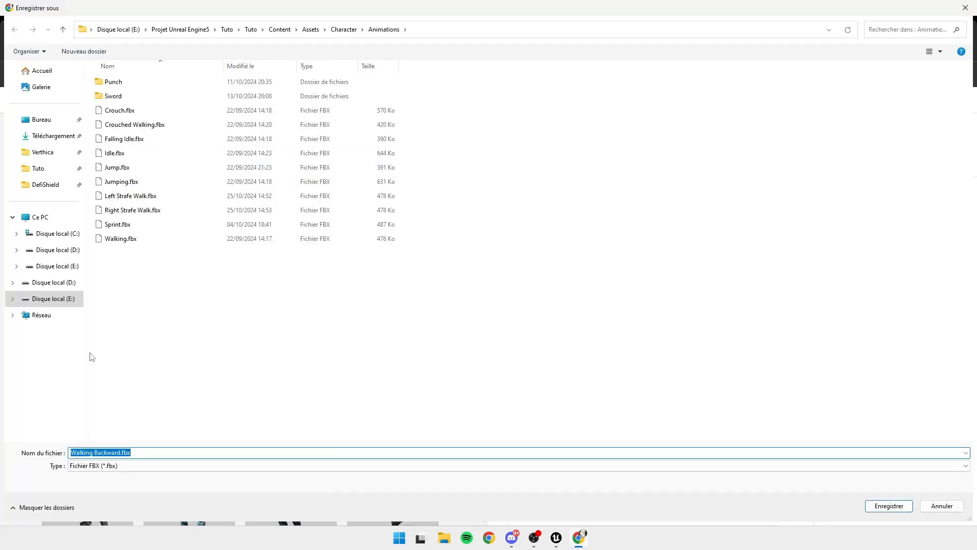
key("Return")
Search the animations for "run back" and download Running Backward with In Place enabled
left_click(91, 100)
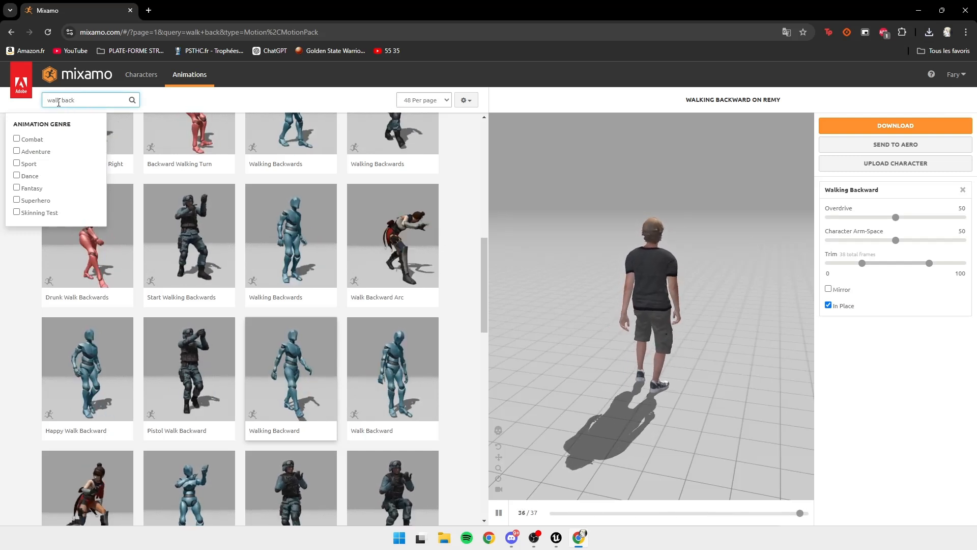
left_click_drag(61, 101, 9, 106)
type("run")
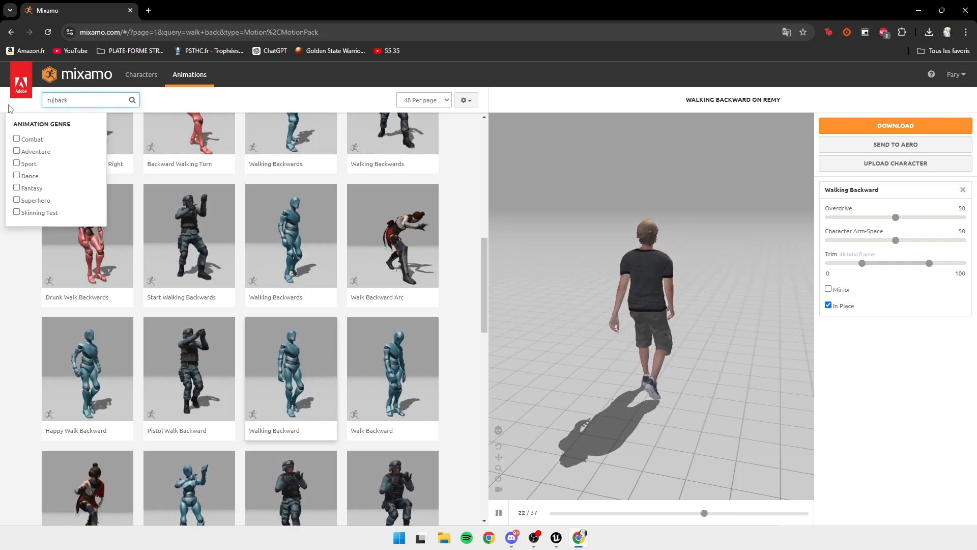
key("Return")
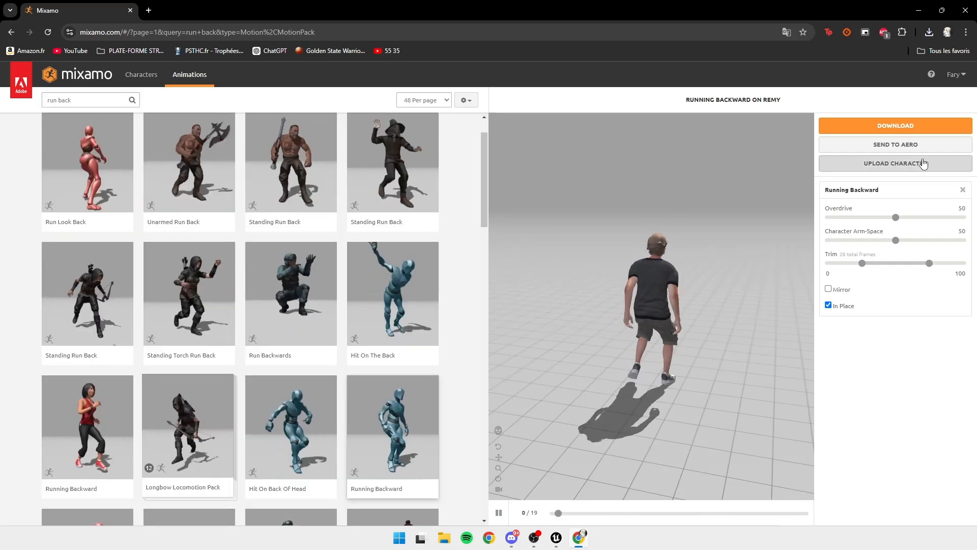
left_click(896, 126)
left_click(631, 243)
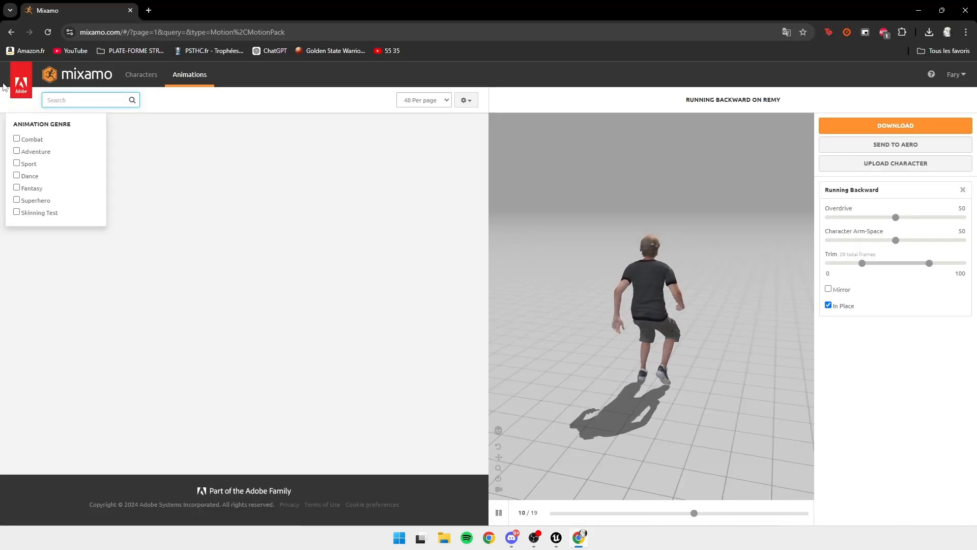
Search for "left straf", compare the Left Strafe running variants and apply the blue mannequin's Left Strafe with In Place enabled
type("left straf")
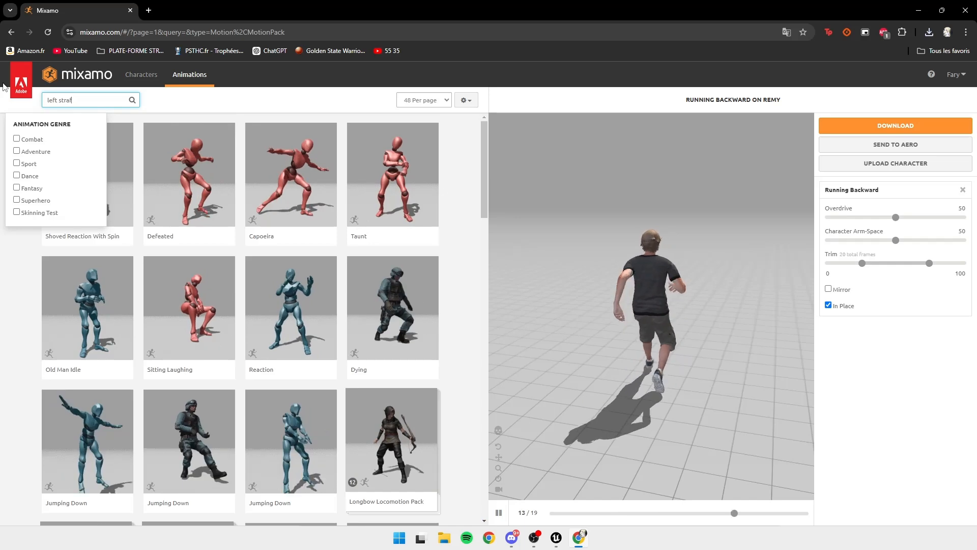
key("Return")
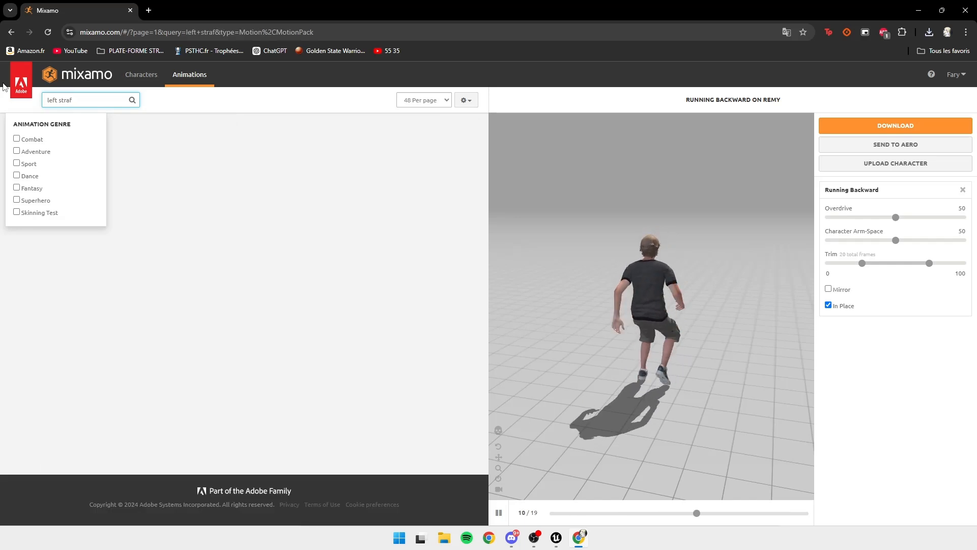
left_click(392, 219)
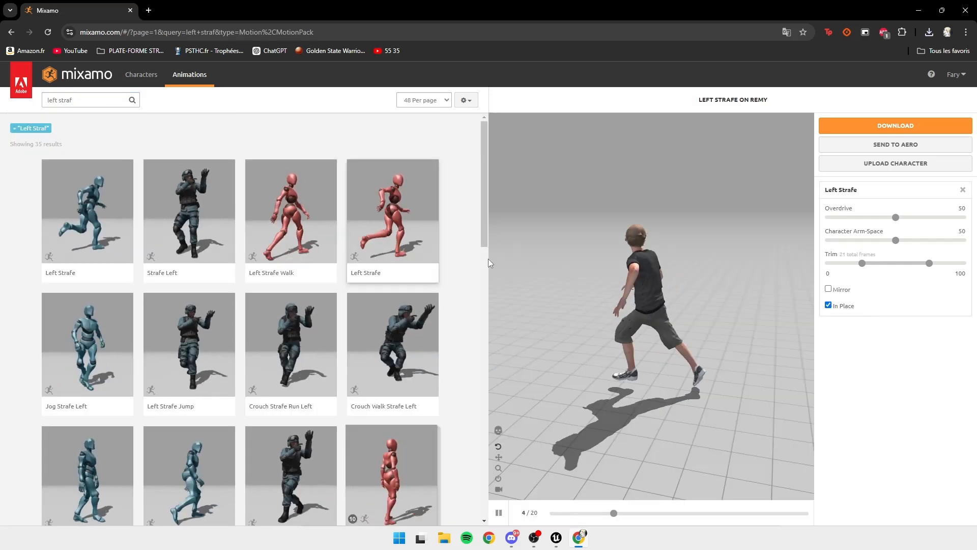
left_click(102, 209)
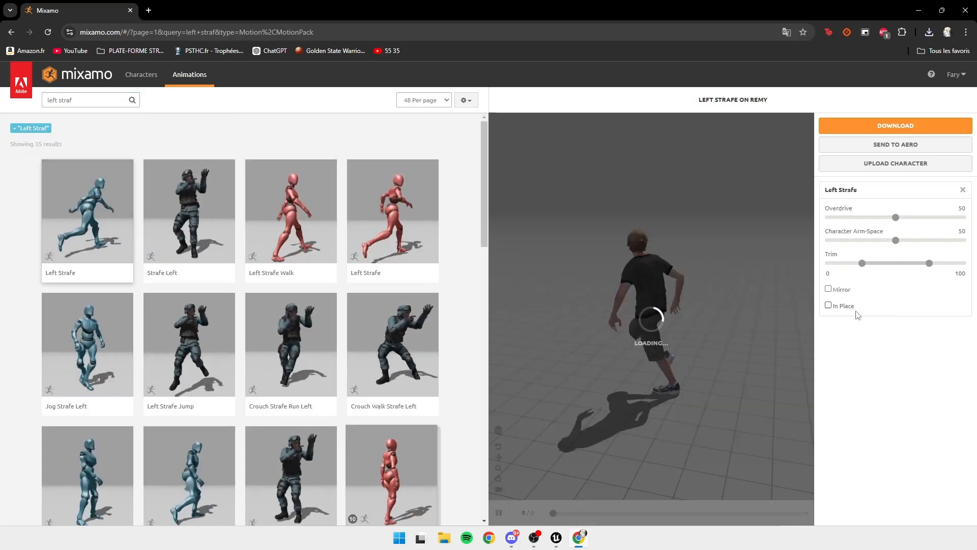
left_click(833, 305)
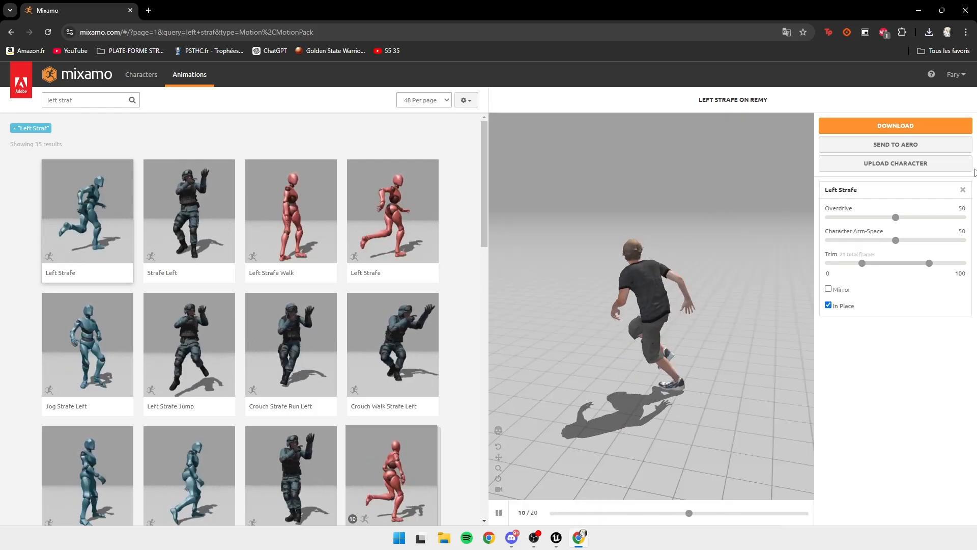
Download the Left Strafe animation without skin at 60 frames per second as Left Strafe.fbx in the Animations folder
left_click(895, 125)
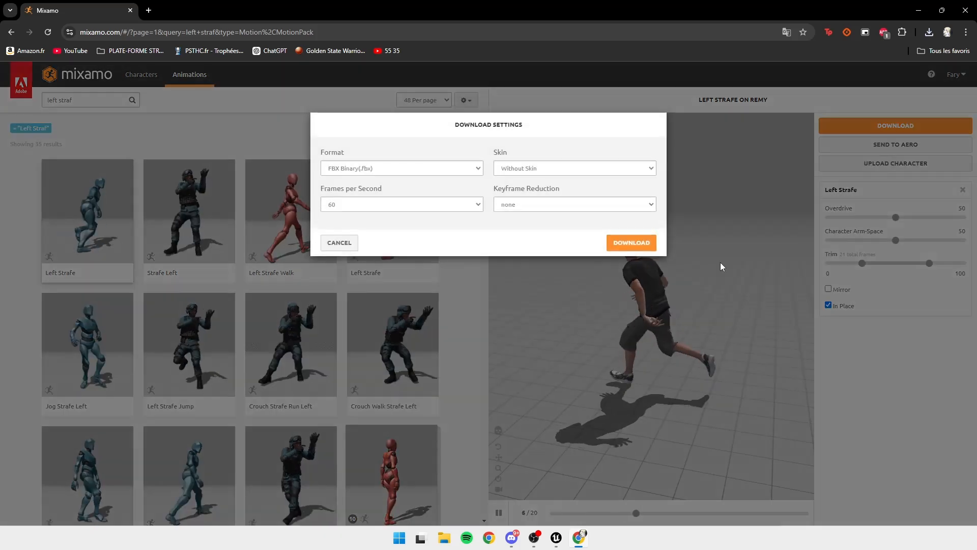
left_click(636, 243)
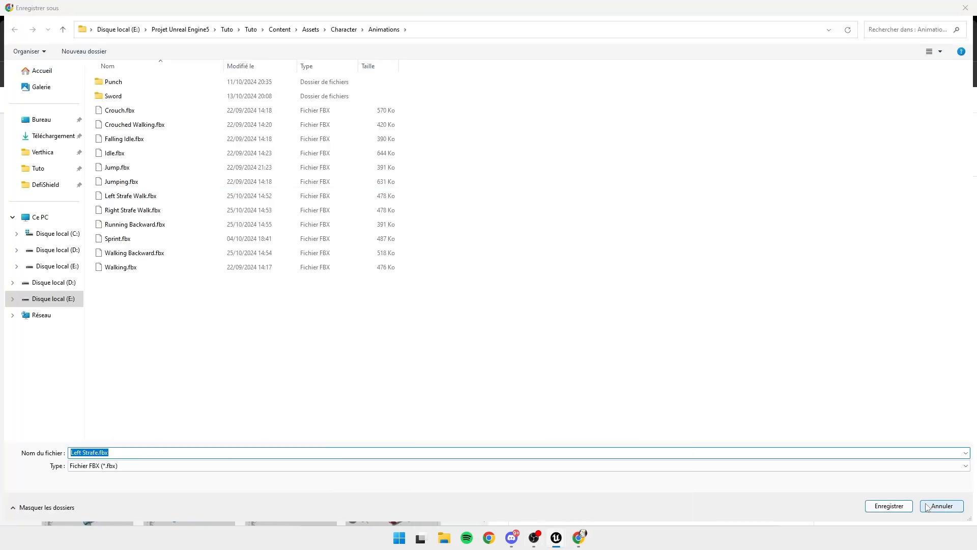
left_click(896, 505)
Search the Mixamo animations for "right straf"
left_click_drag(57, 99, 0, 99)
type("right")
key("Return")
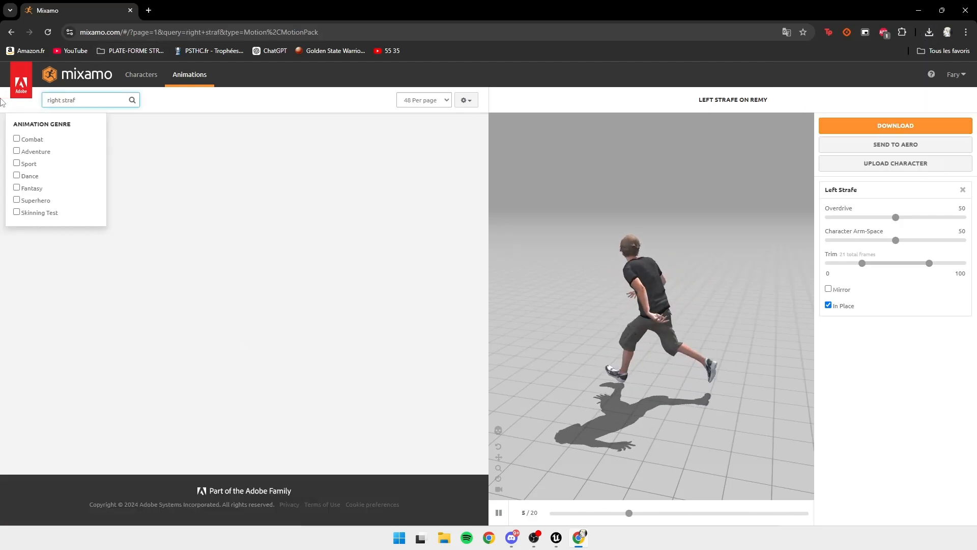
Apply the blue mannequin's Right Strafe in place and download it without skin at 60 frames per second as Right Strafe.fbx
left_click(291, 219)
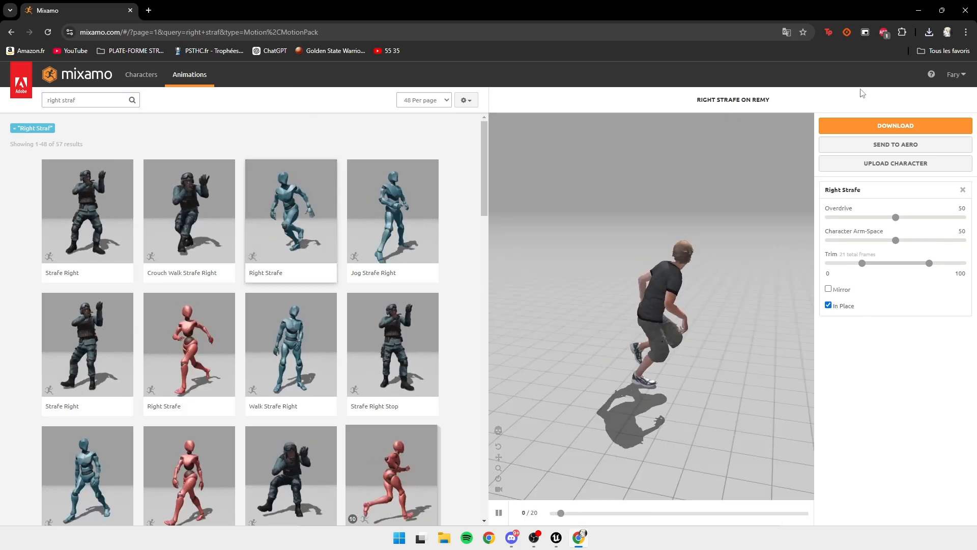
left_click(876, 129)
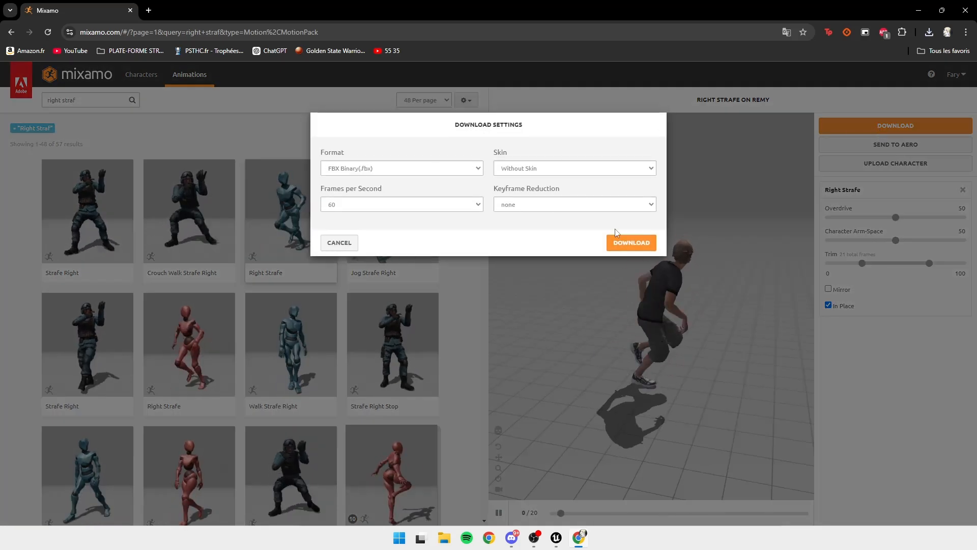
left_click(630, 237)
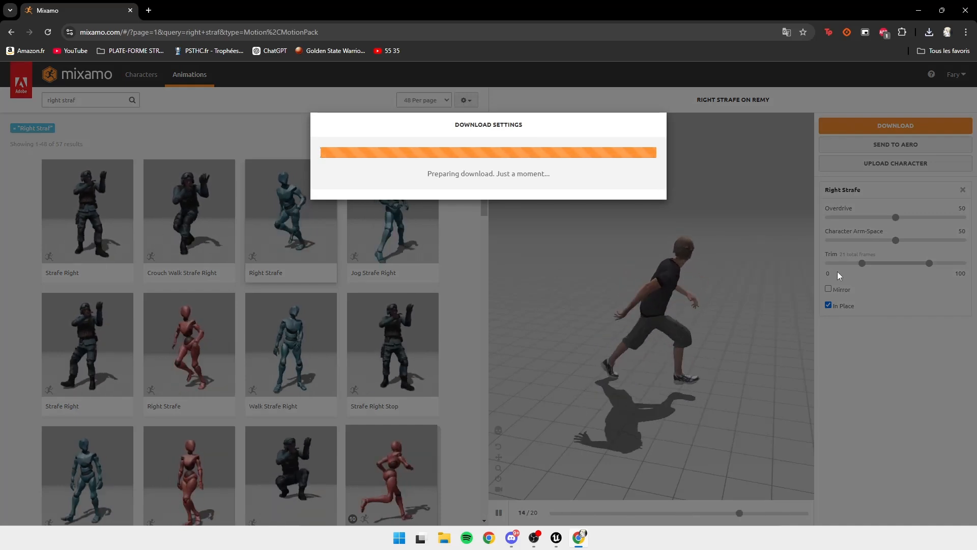
key("Return")
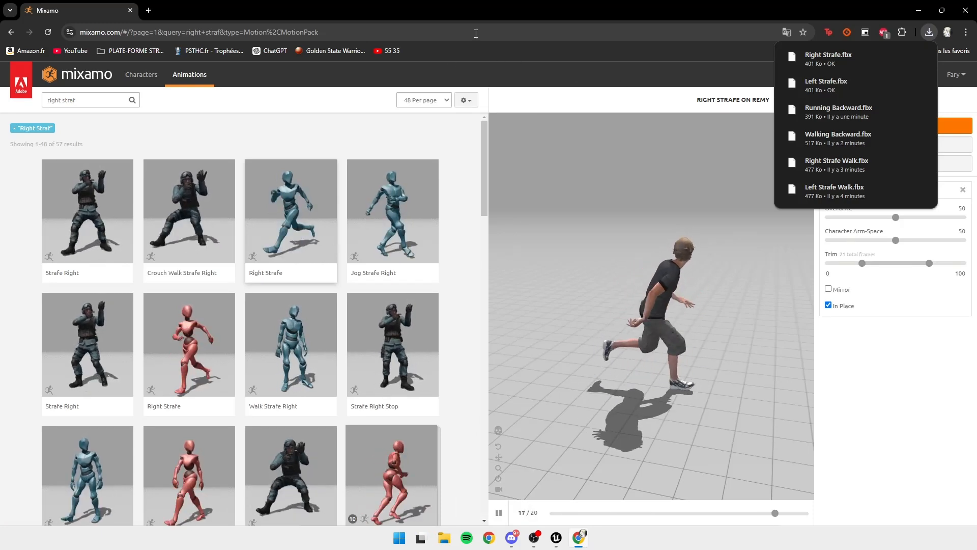
Close the browser to return to Unreal Engine and import Left_Strafe_Walk using Remy_Skeleton
left_click(969, 5)
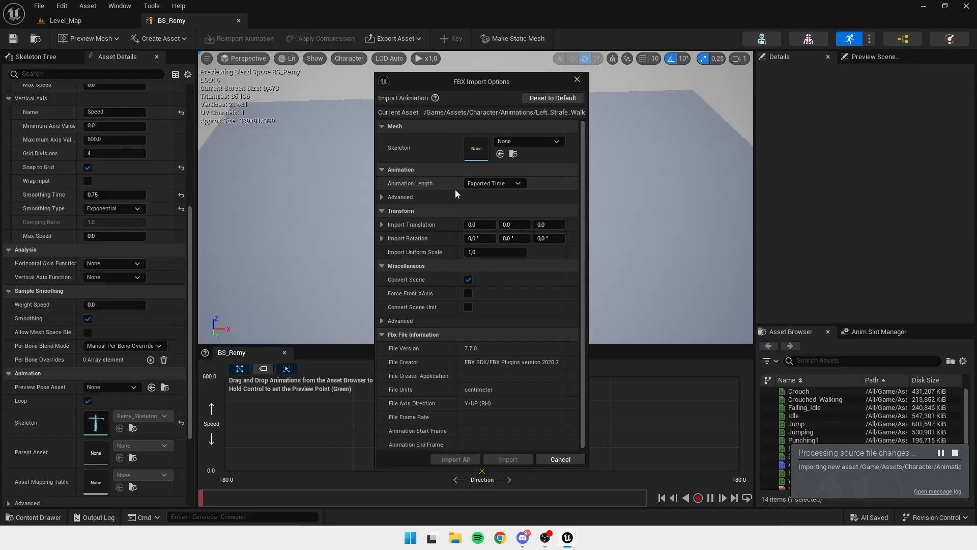
left_click(548, 142)
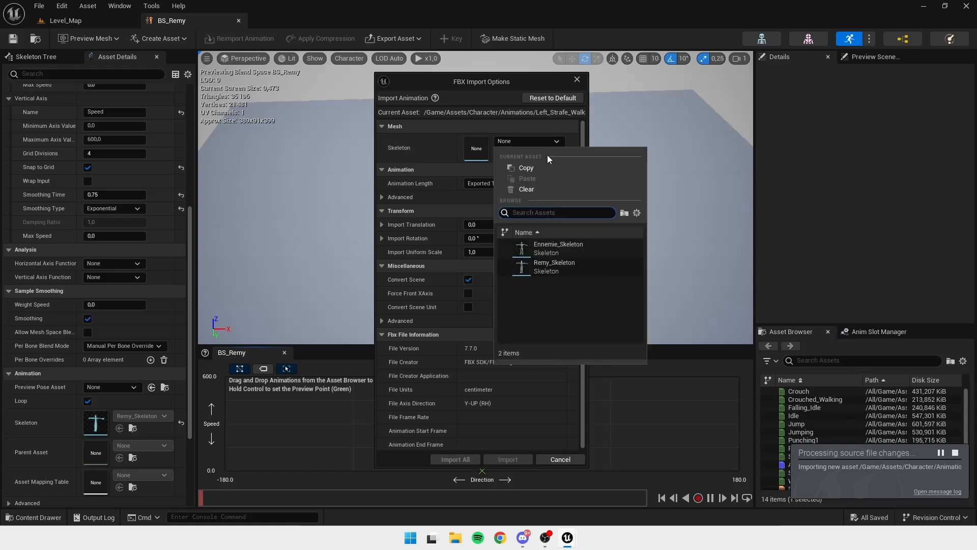
left_click(568, 256)
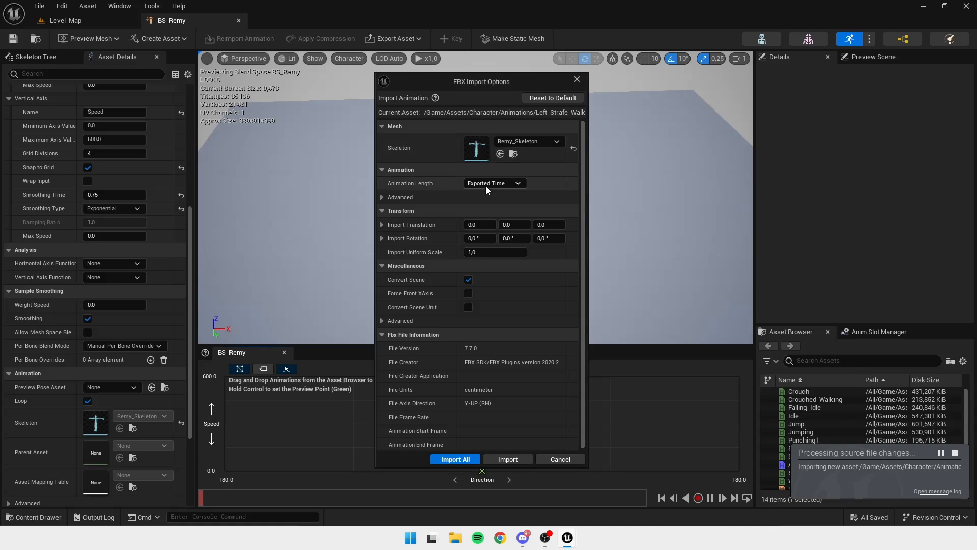
left_click(449, 460)
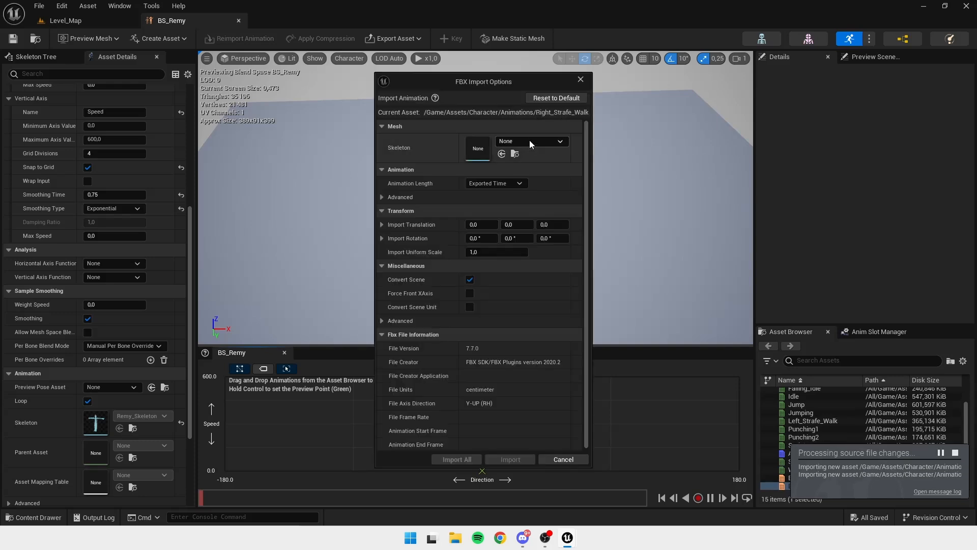
Import the remaining right strafe walk, walking backward, running backward, left strafe and right strafe animations, assigning Remy_Skeleton to each
left_click(530, 140)
left_click(573, 271)
left_click(467, 460)
left_click(532, 141)
left_click(554, 266)
left_click(460, 460)
left_click(532, 141)
left_click(555, 266)
left_click(458, 459)
left_click(531, 141)
left_click(555, 267)
left_click(458, 459)
left_click(532, 141)
left_click(554, 267)
left_click(458, 459)
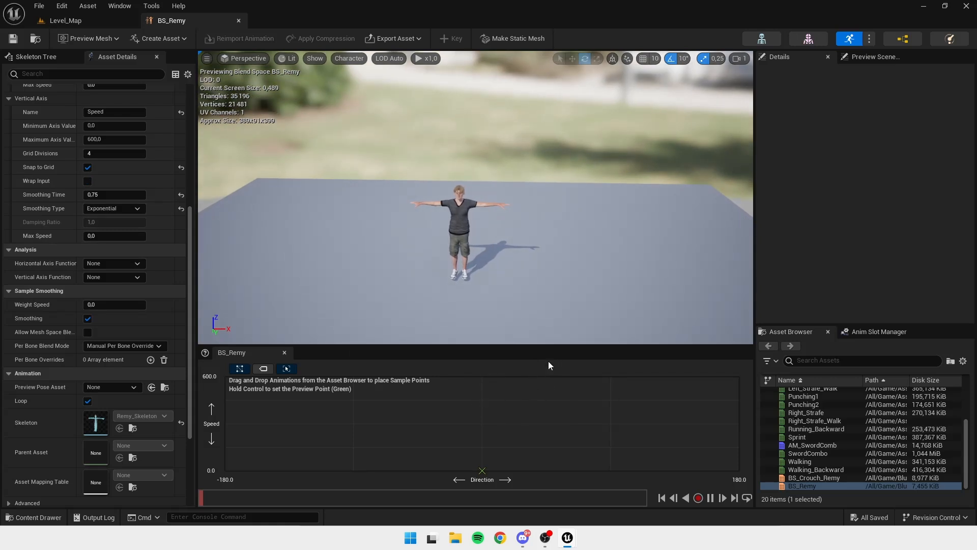
scroll(835, 469, "up", 5)
left_click_drag(793, 415, 226, 470)
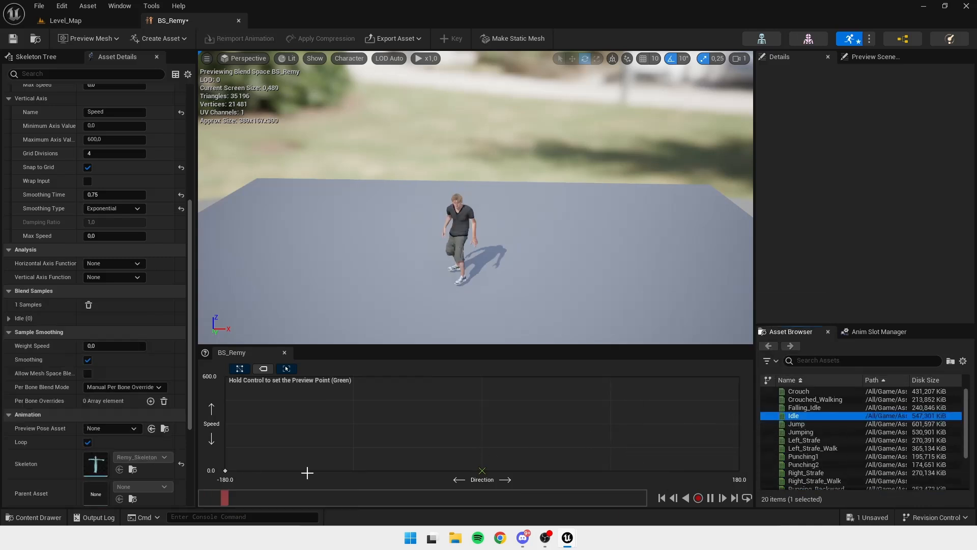
left_click_drag(812, 416, 354, 470)
left_click(809, 424)
left_click_drag(809, 424, 482, 470)
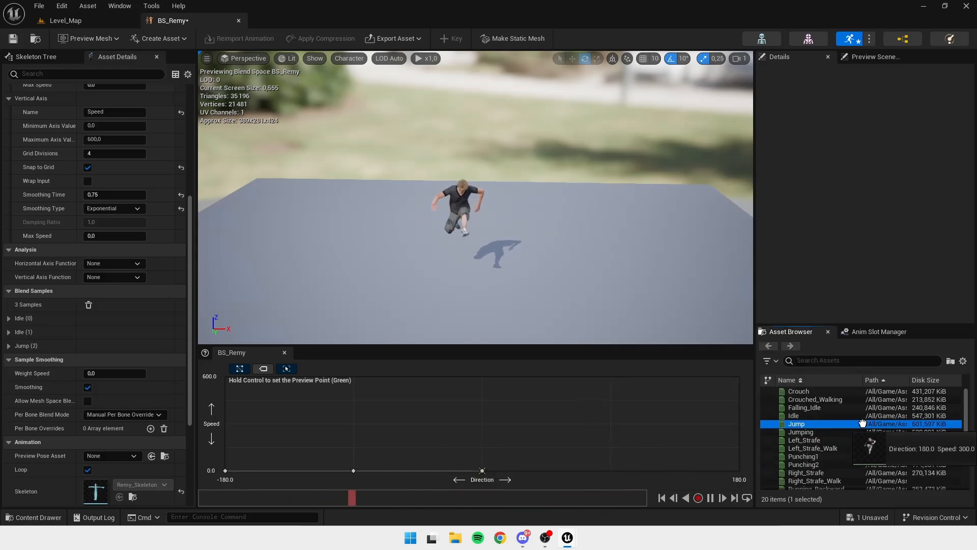
left_click(482, 470)
key("Delete")
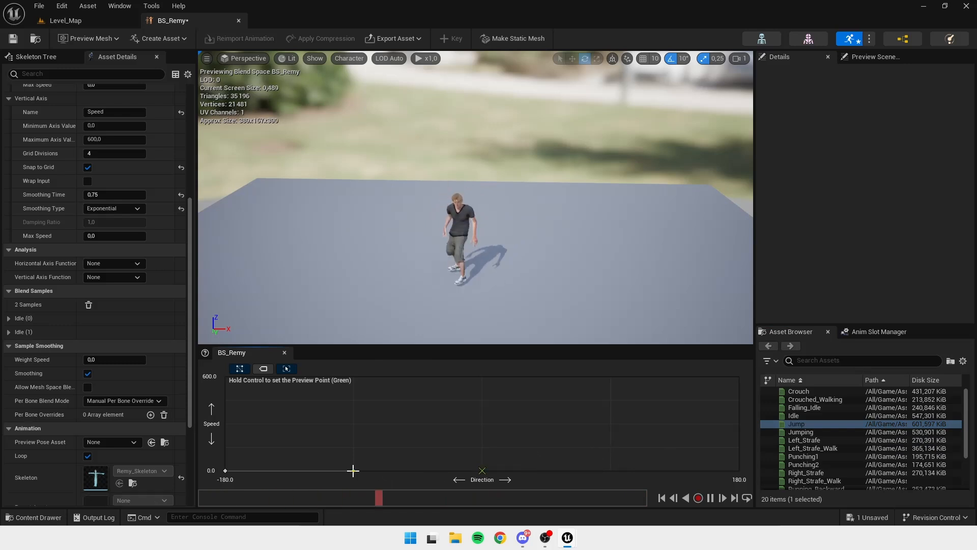
key("Delete")
left_click(225, 469)
key("Delete")
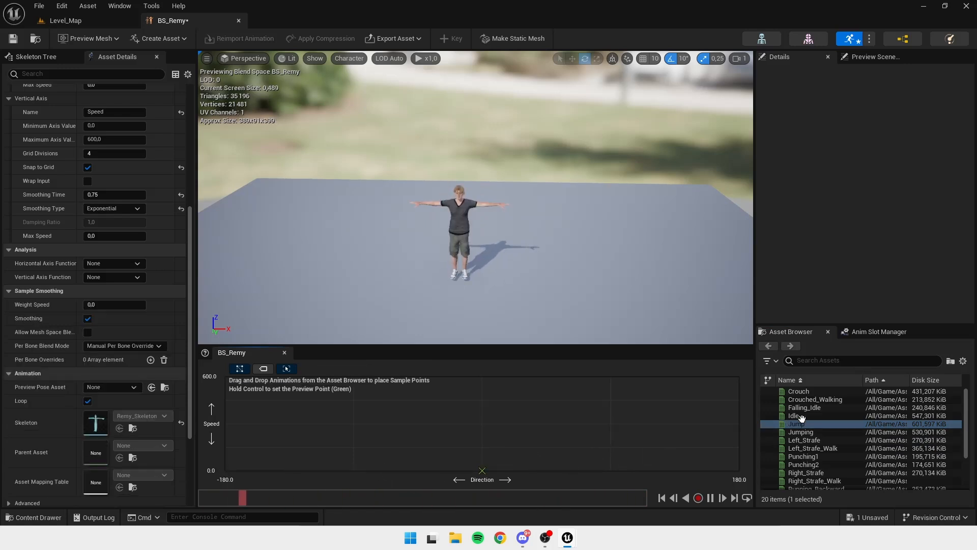
Place Idle samples along the zero-speed row of the blend space at directions -180, -90, 0, 90 and 180
left_click_drag(795, 417, 225, 470)
left_click_drag(795, 417, 353, 469)
left_click_drag(794, 416, 482, 469)
left_click_drag(778, 420, 739, 470)
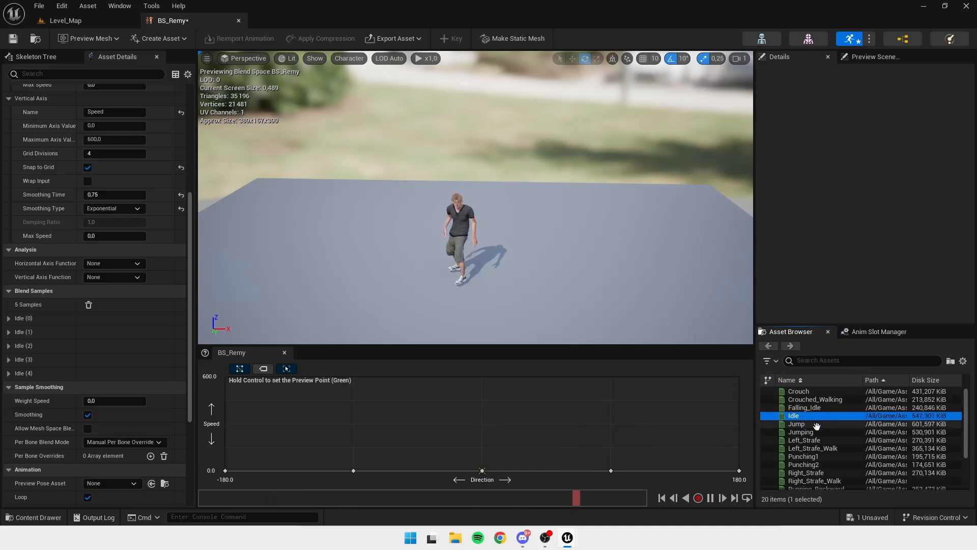
Place the Walking animation as a sample at direction 0 and speed 300
scroll(822, 432, "down", 3)
scroll(824, 438, "up", 3)
mouse_move(827, 446)
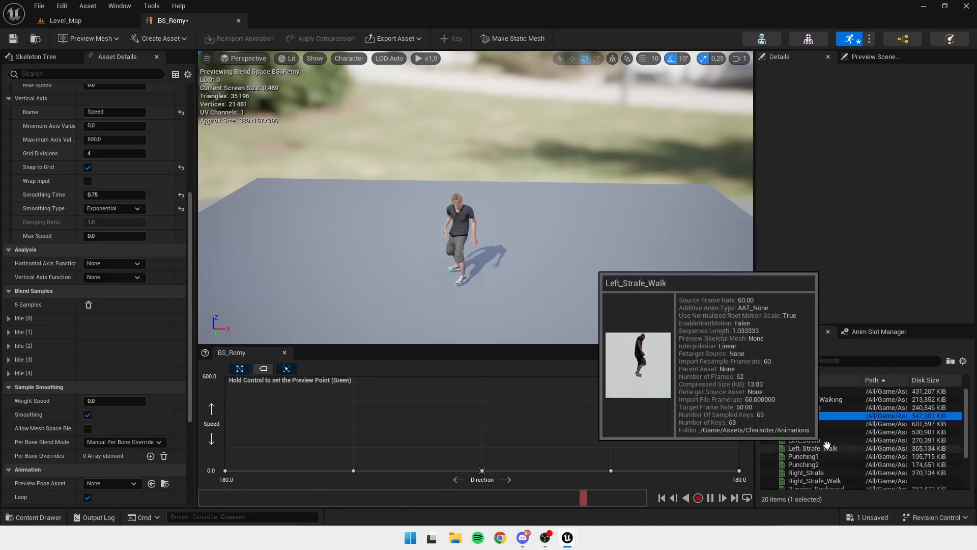
scroll(822, 422, "down", 2)
mouse_move(821, 416)
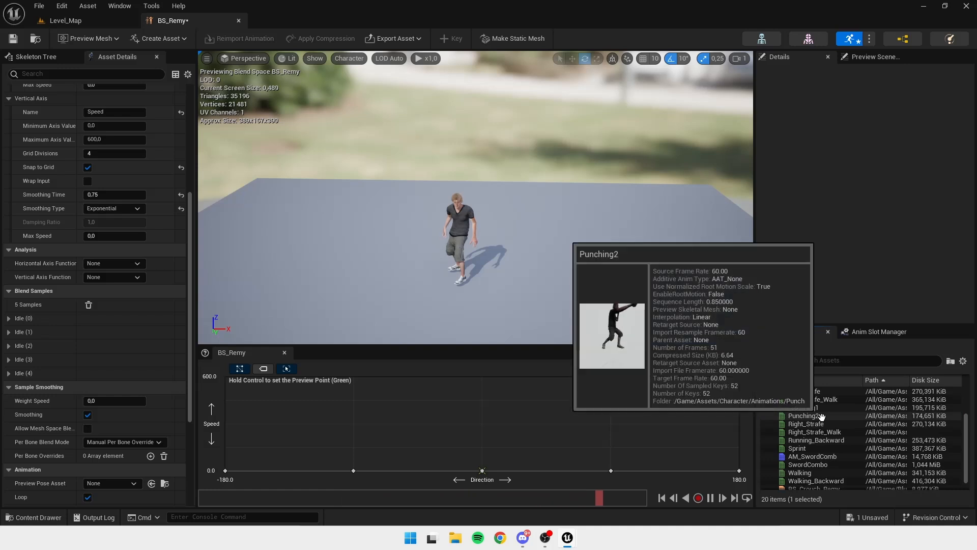
scroll(823, 443, "down", 1)
left_click(800, 462)
left_click_drag(800, 461, 497, 416)
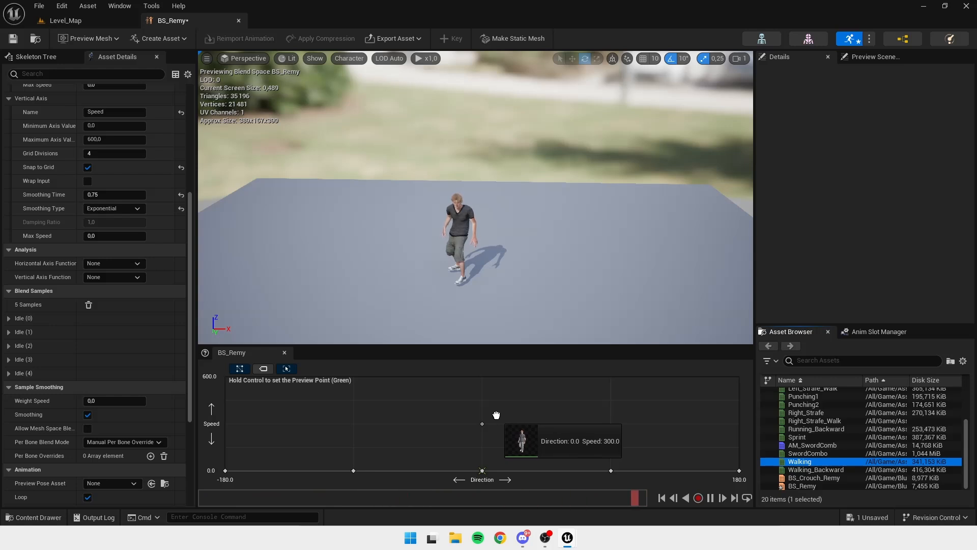
left_click_drag(494, 414, 497, 414)
left_click(482, 423)
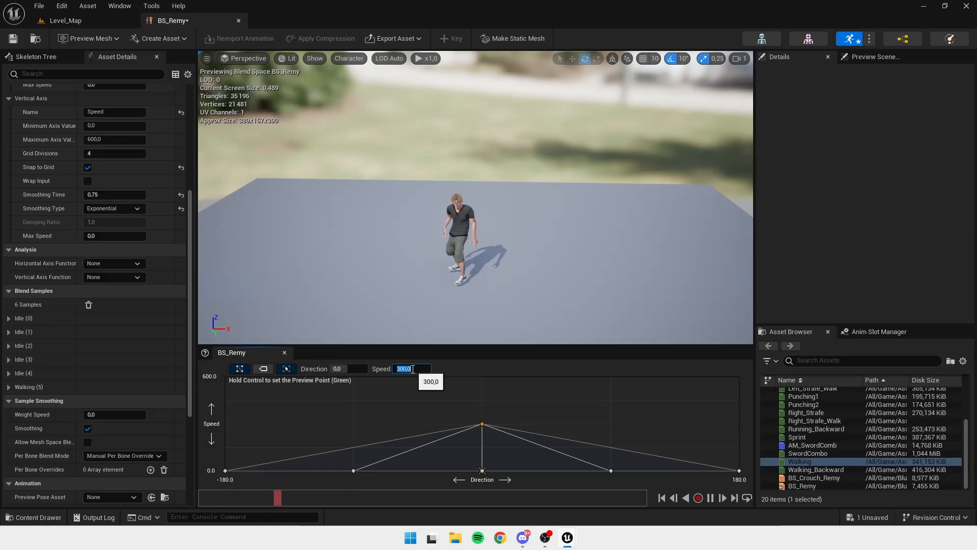
left_click(483, 424)
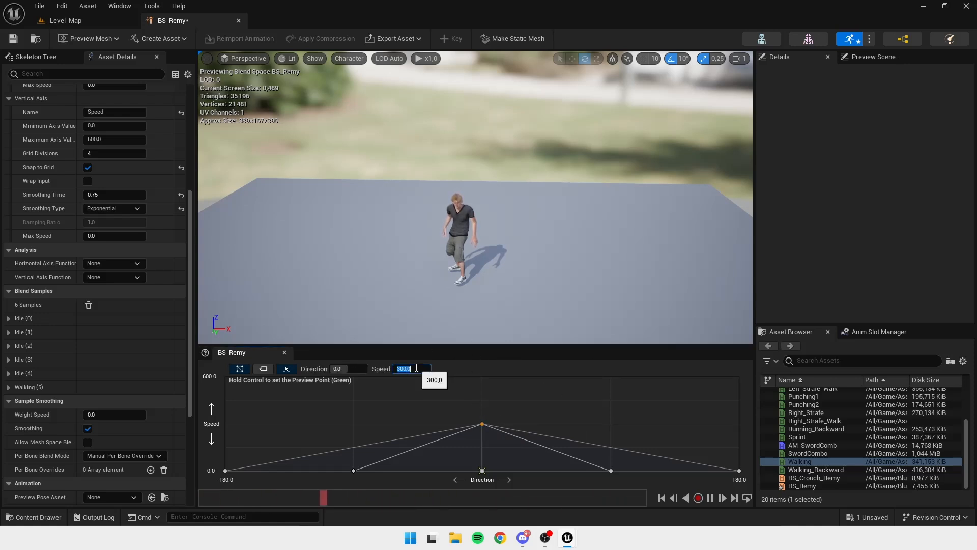
Place the Sprint animation as a sample at direction 0 and speed 600
scroll(65, 252, "up", 6)
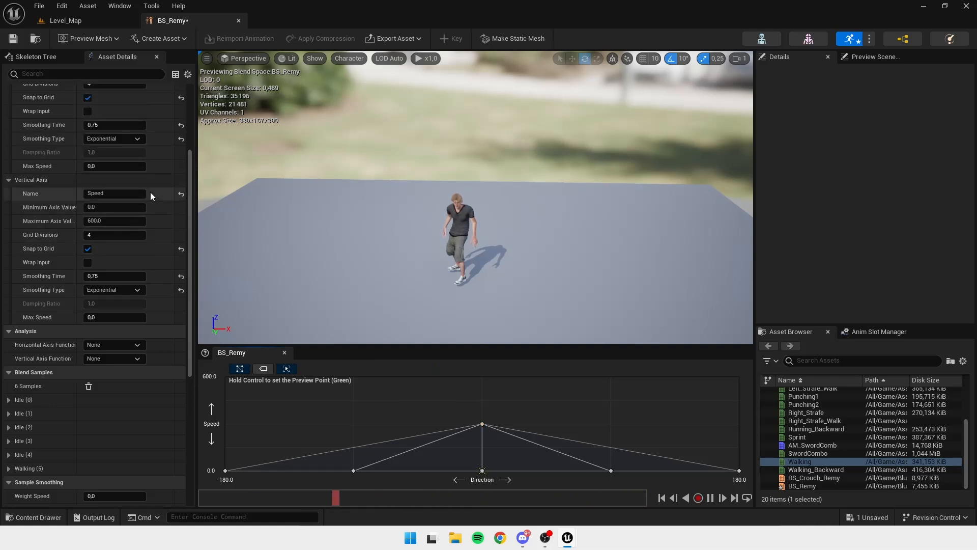
scroll(65, 253, "up", 2)
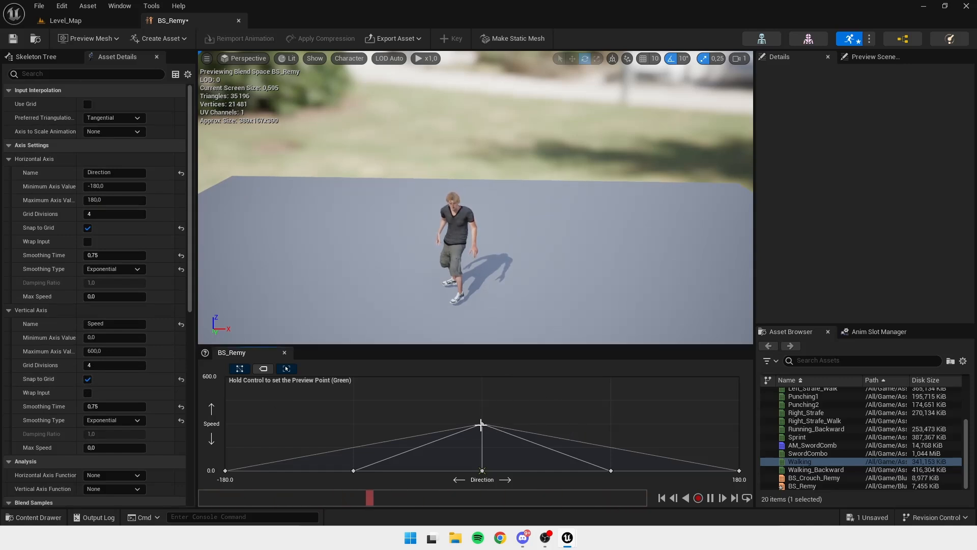
scroll(818, 467, "up", 2)
scroll(814, 469, "down", 1)
left_click_drag(802, 465, 484, 381)
left_click(482, 377)
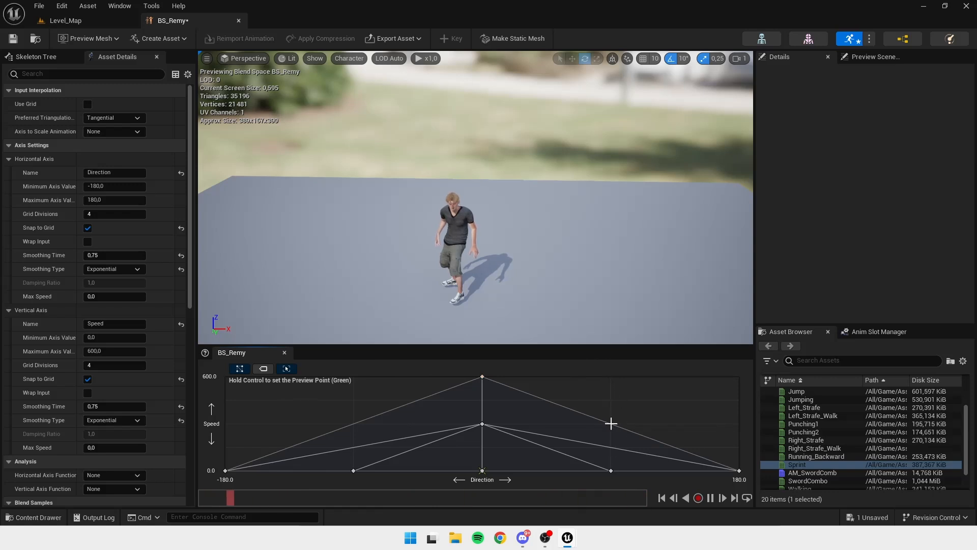
Place the Right_Strafe_Walk animation as a sample at direction 90 and speed 300
scroll(834, 423, "up", 2)
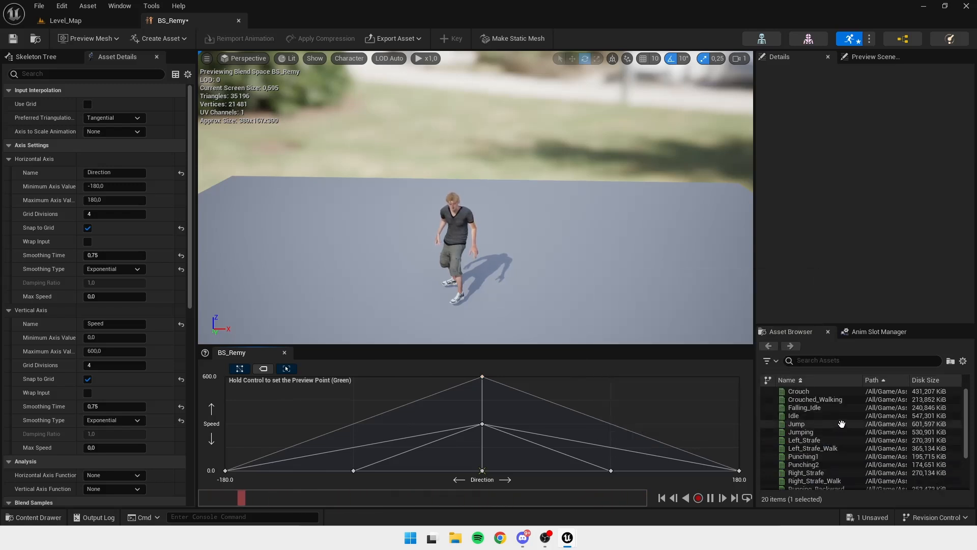
scroll(834, 419, "down", 3)
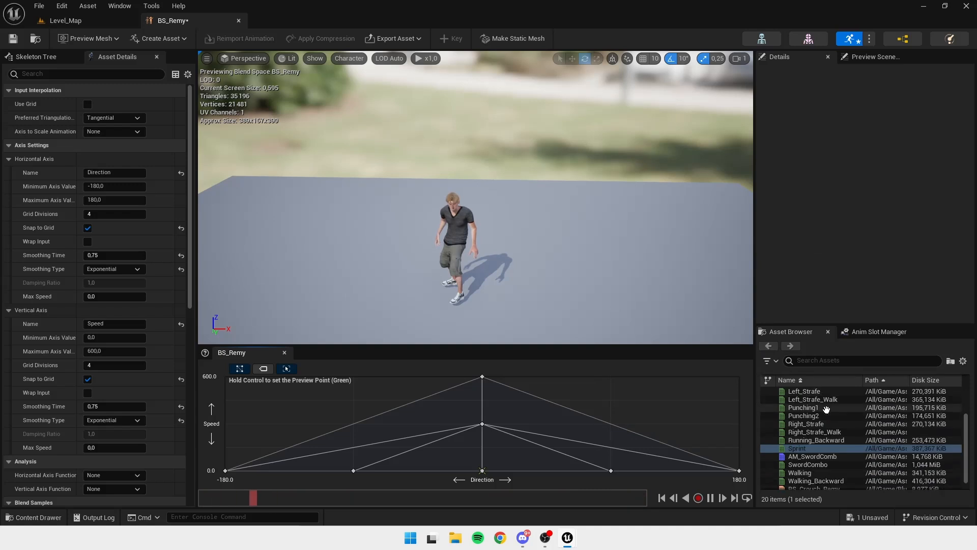
left_click_drag(814, 431, 612, 423)
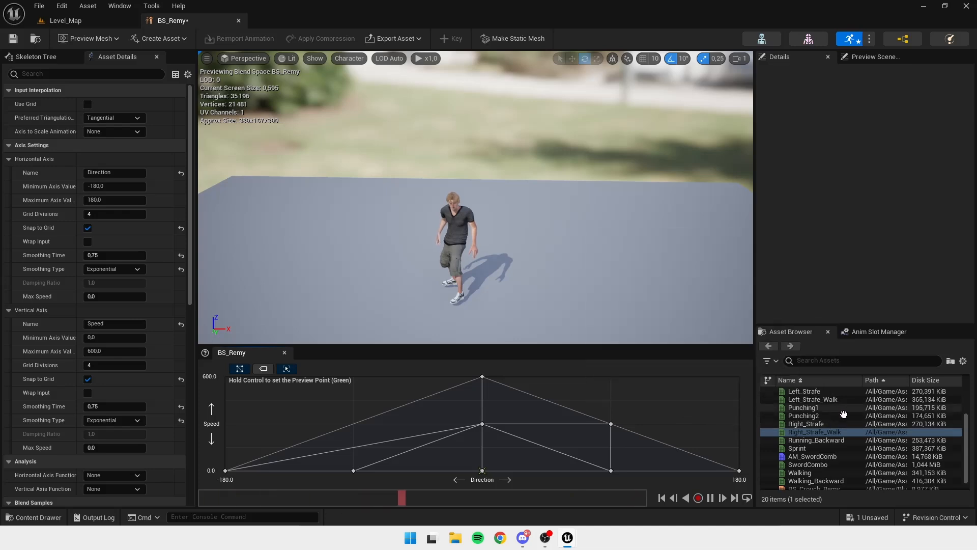
Place the Left_Strafe_Walk animation as a sample at direction -90 and speed 300
scroll(829, 441, "down", 2)
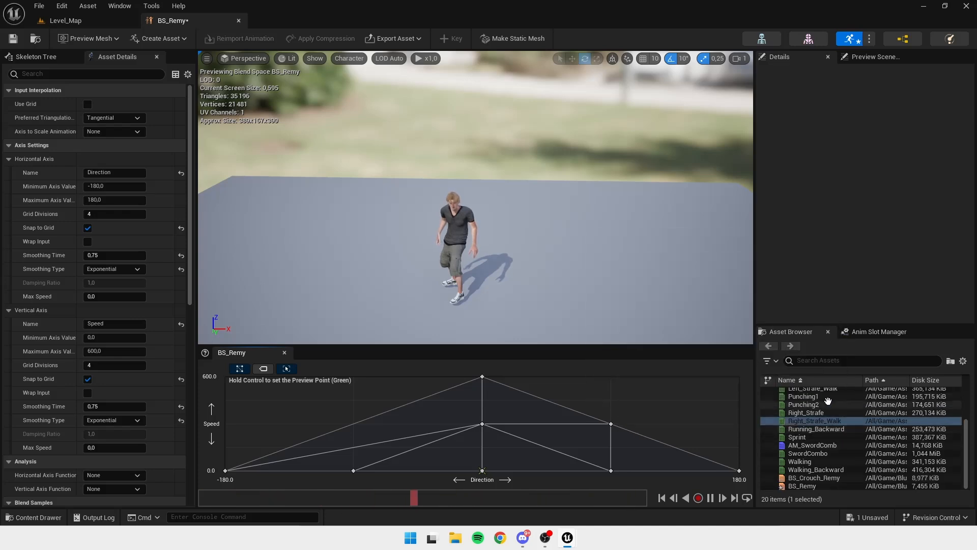
scroll(829, 437, "up", 3)
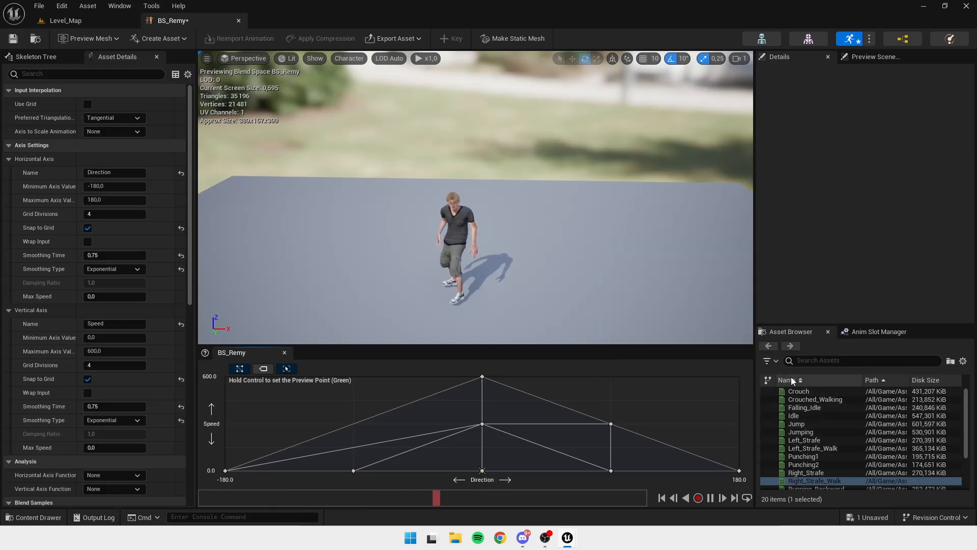
scroll(826, 407, "down", 2)
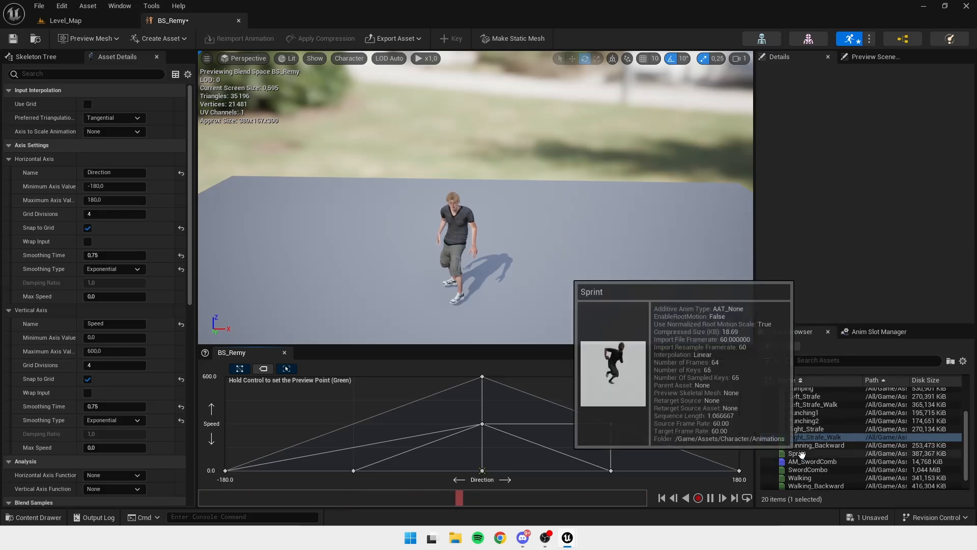
scroll(840, 424, "up", 2)
scroll(842, 427, "up", 1)
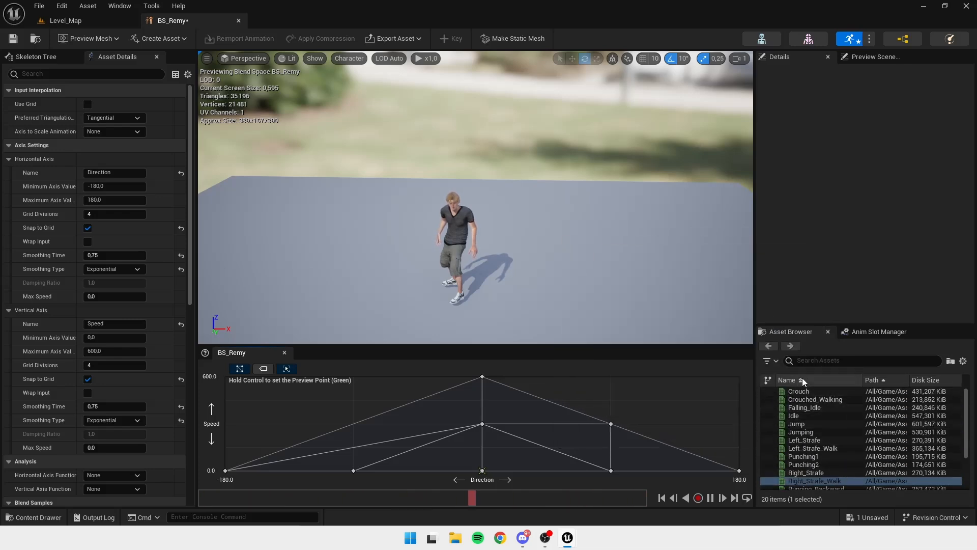
mouse_move(829, 448)
left_click_drag(830, 448, 353, 423)
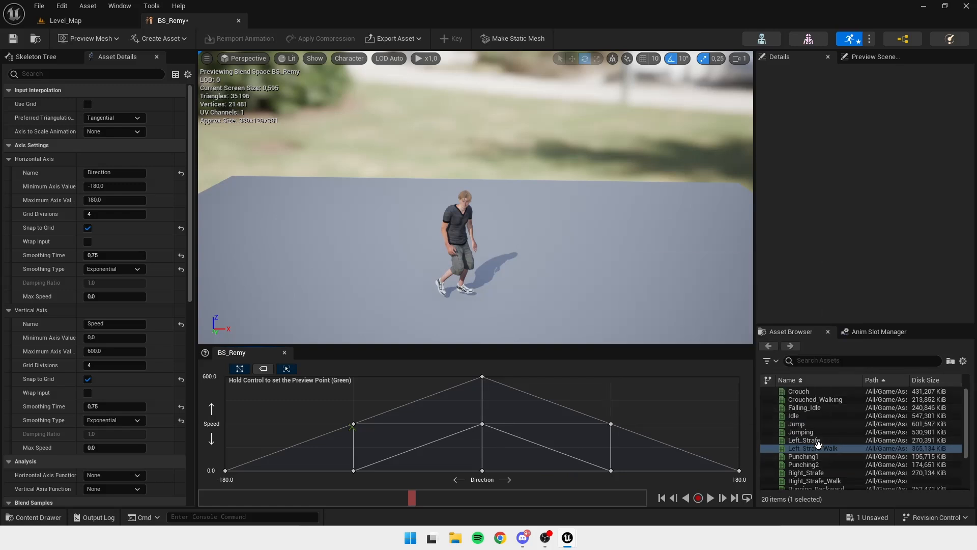
At speed 600, place Left_Strafe at direction -90 and Right_Strafe at direction 90
left_click_drag(815, 439, 353, 377)
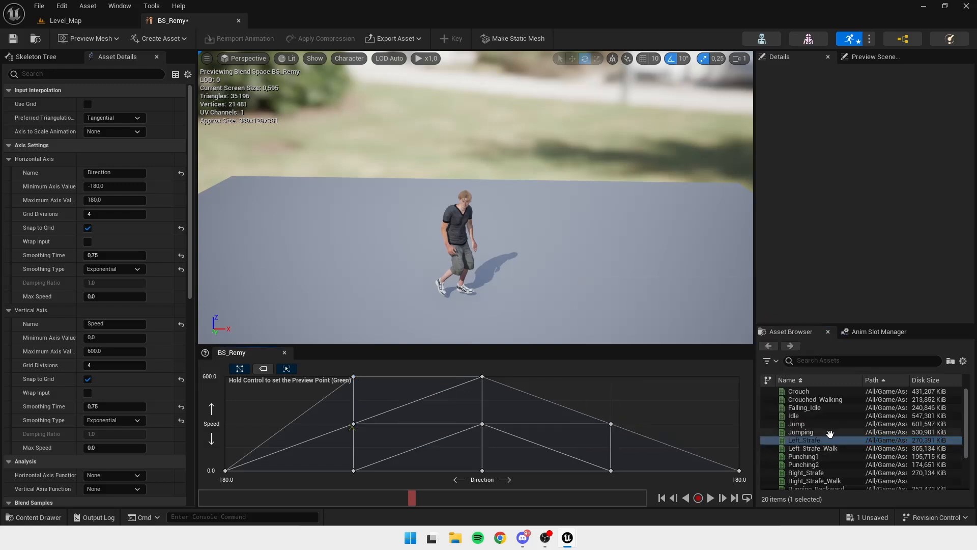
scroll(834, 430, "down", 2)
scroll(840, 431, "down", 1)
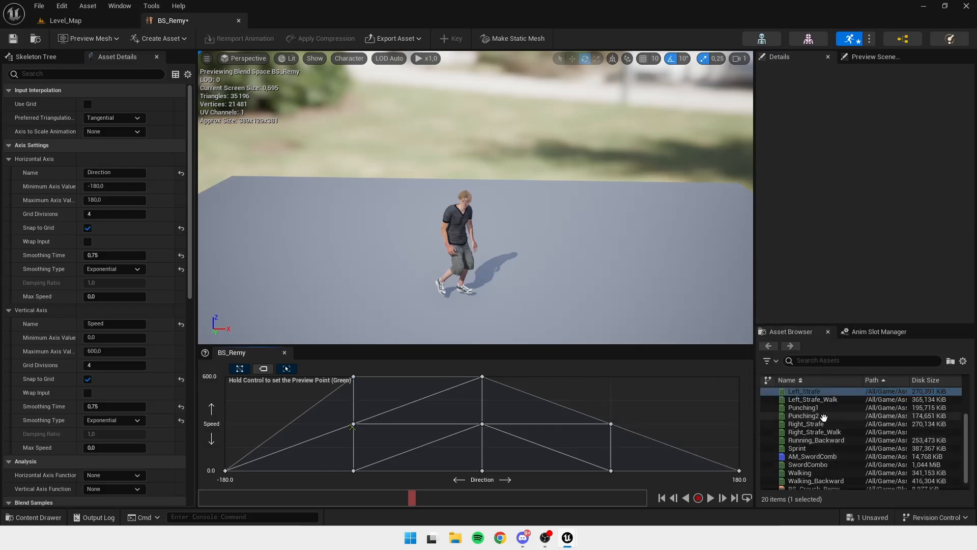
left_click_drag(820, 424, 607, 378)
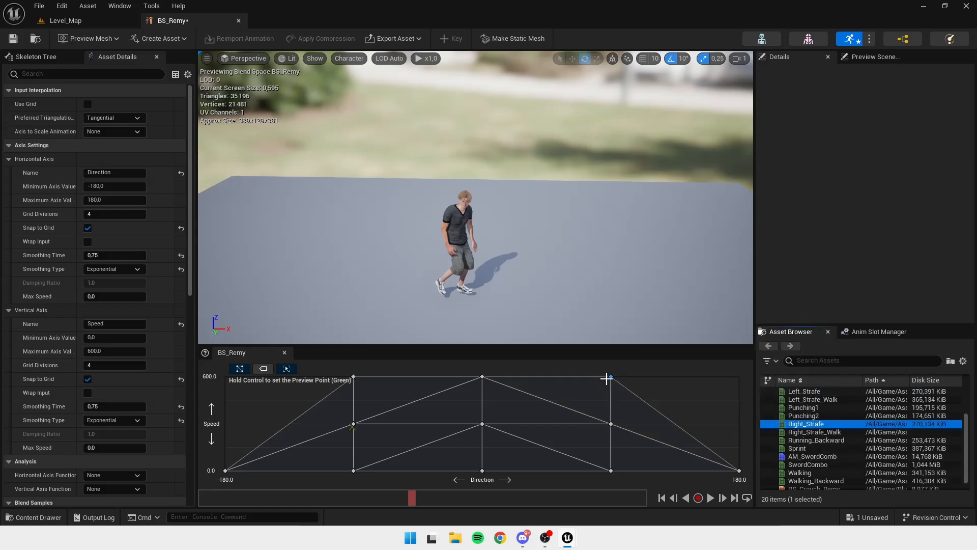
Place Walking_Backward samples at speed 300 on both direction extremes, 180 and -180
scroll(814, 469, "down", 1)
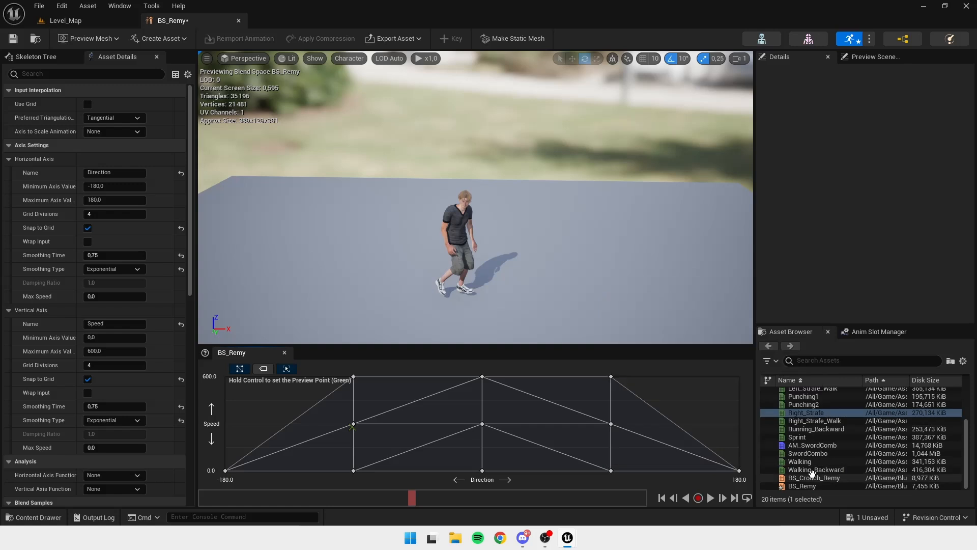
left_click_drag(813, 469, 741, 424)
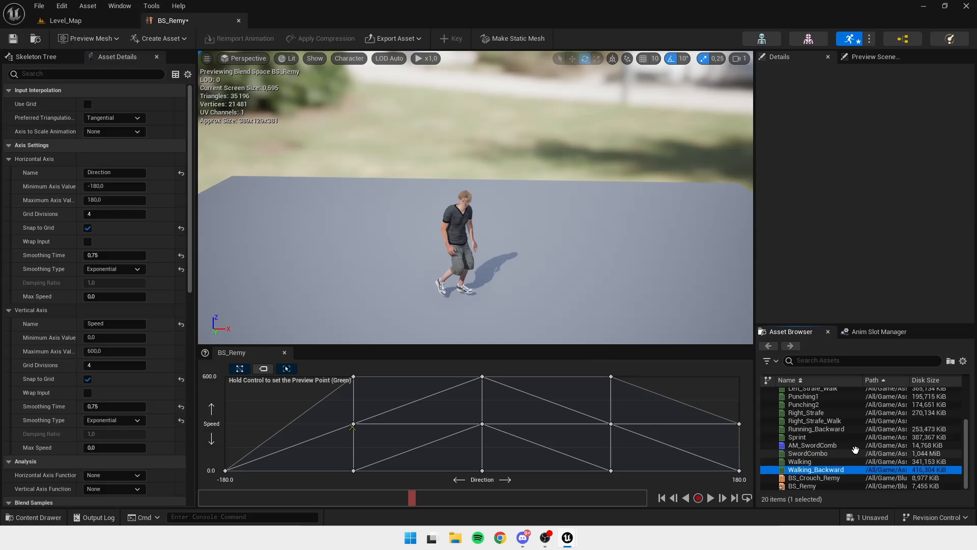
left_click_drag(808, 465, 221, 425)
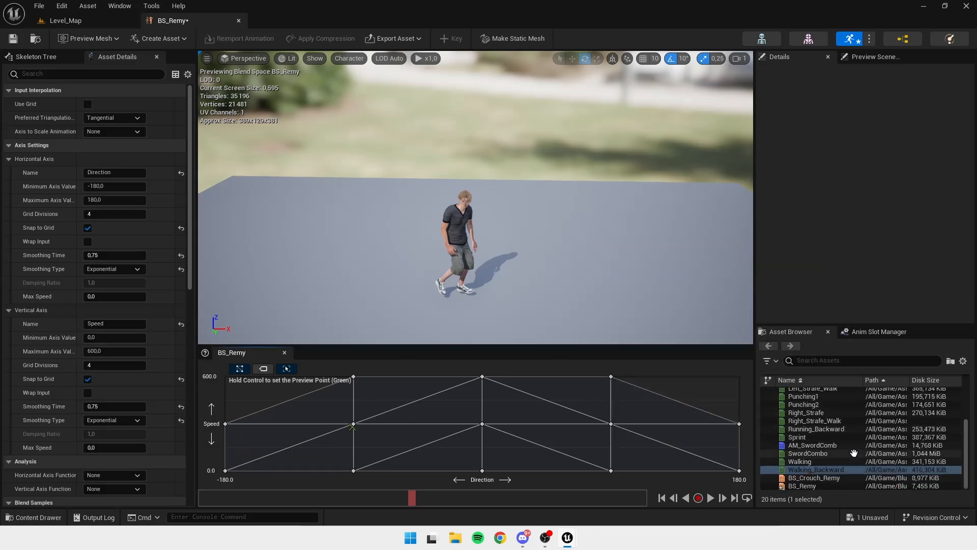
Place Running_Backward samples at speed 600 on directions 180 and -180, and save the blend space
scroll(818, 458, "up", 2)
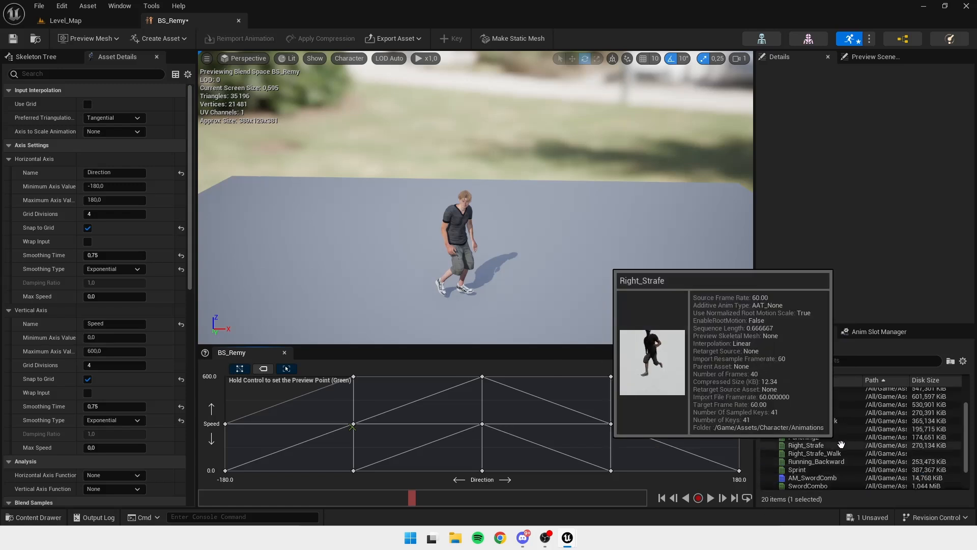
left_click_drag(851, 461, 735, 379)
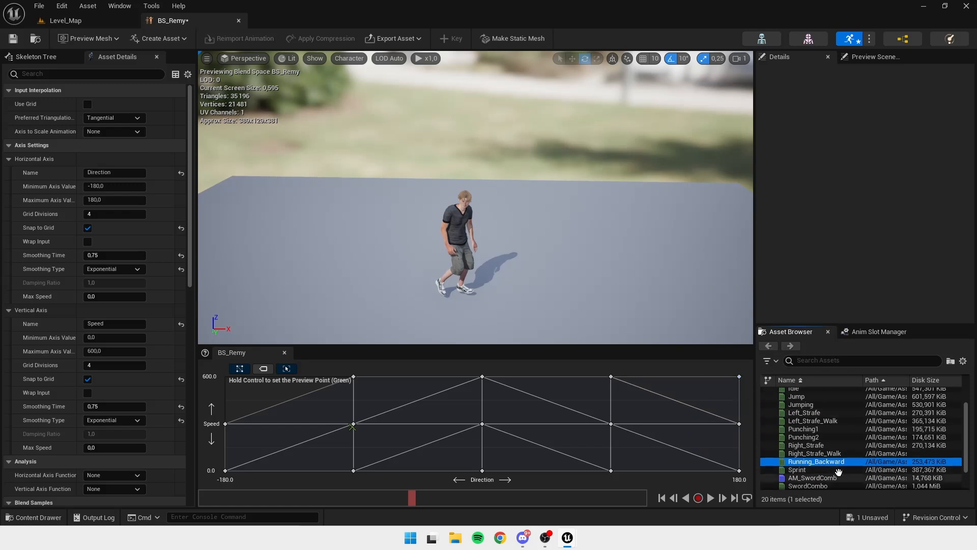
left_click_drag(809, 461, 231, 380)
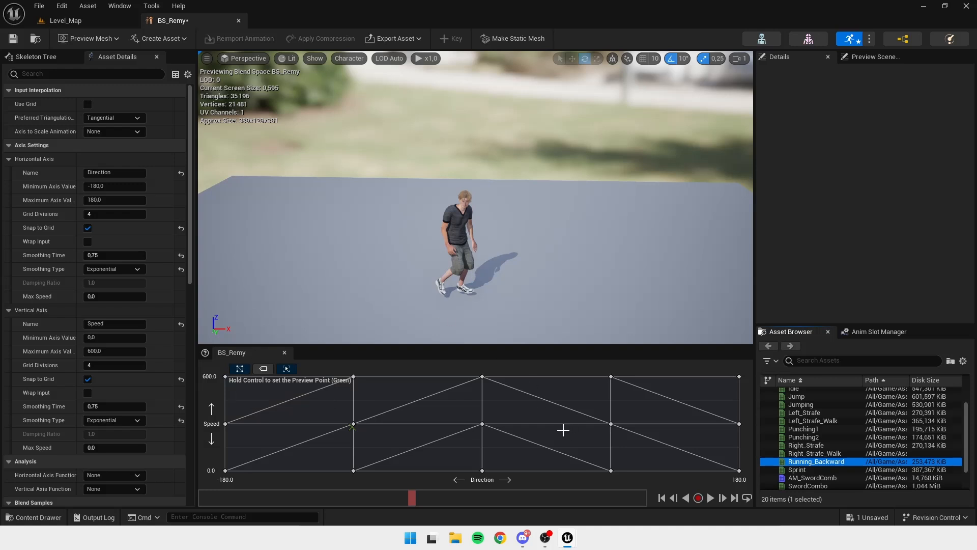
left_click(13, 39)
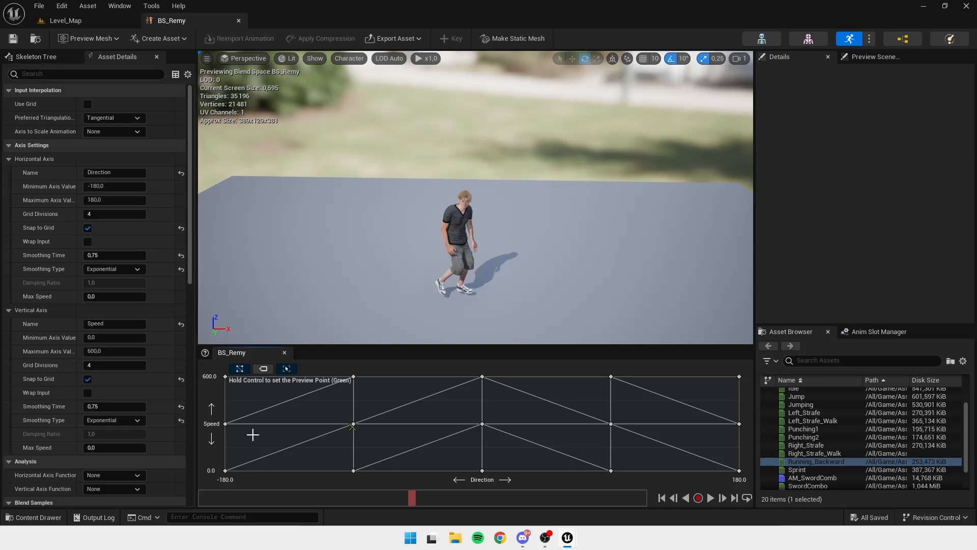
Open the ABP_Remy animation blueprint from the Blueprints/Character/Animation folder
left_click(62, 513)
left_click(191, 390)
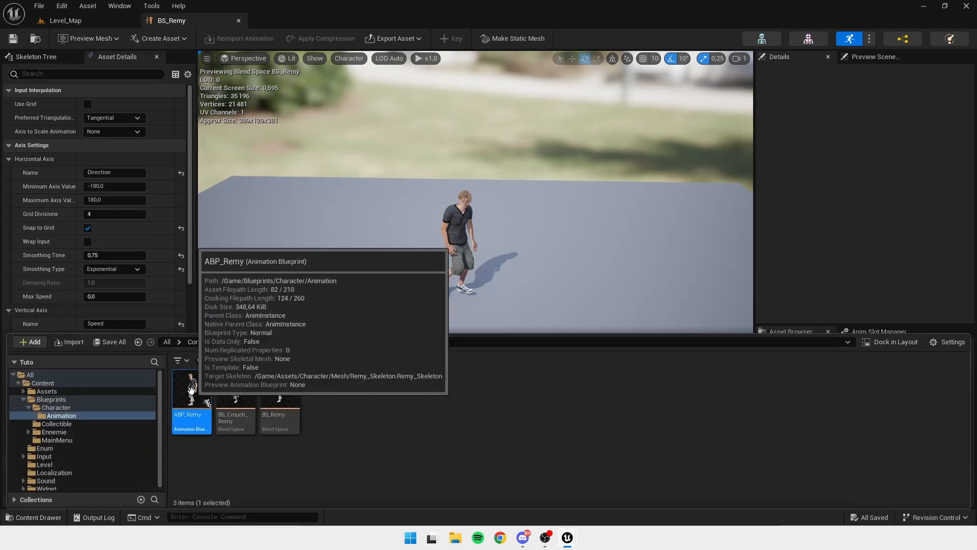
double_click(193, 389)
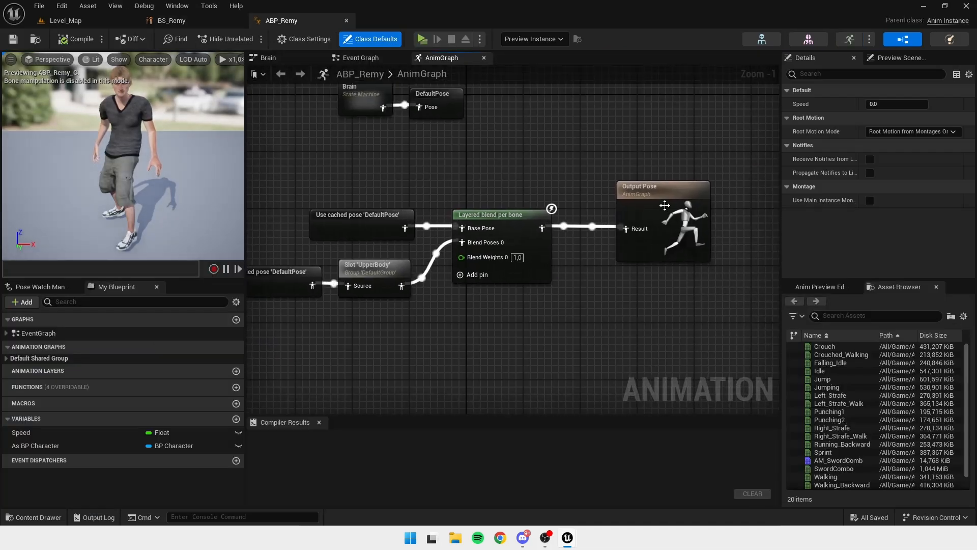
Open the Default state inside the Brain state machine of the AnimGraph
right_click_drag(431, 210, 542, 238)
right_click_drag(489, 165, 489, 188)
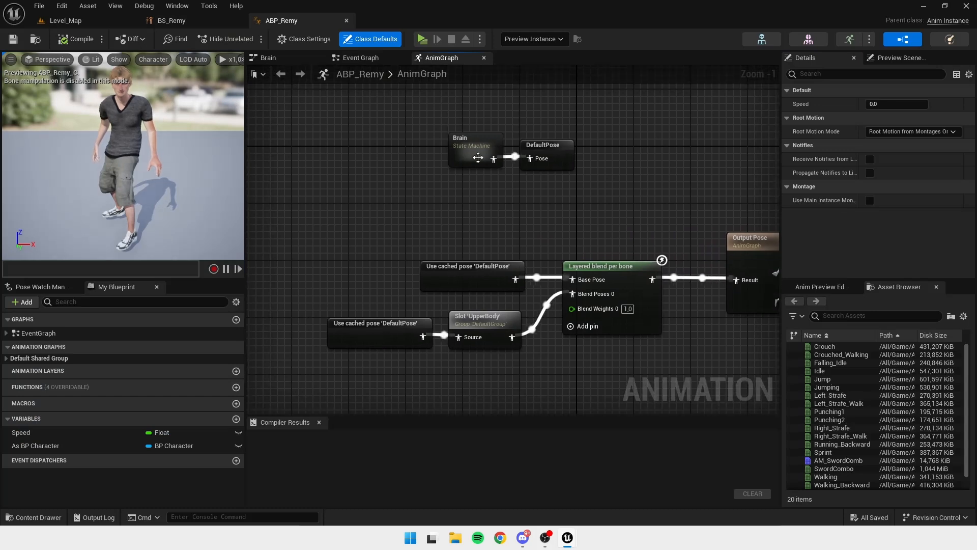
double_click(477, 138)
right_click_drag(493, 129, 539, 238)
scroll(515, 203, "down", 1)
right_click_drag(465, 254, 481, 182)
double_click(515, 253)
Space out the Output Animation Pose, BS_Remy and Speed nodes in the Default state's graph
right_click_drag(517, 253, 581, 275)
right_click_drag(486, 236, 547, 225)
left_click_drag(605, 202, 668, 202)
left_click_drag(433, 200, 520, 221)
left_click(460, 278)
right_click_drag(460, 279, 433, 295)
left_click_drag(380, 240, 396, 232)
left_click(412, 216)
right_click_drag(546, 228, 477, 249)
right_click_drag(349, 208, 414, 227)
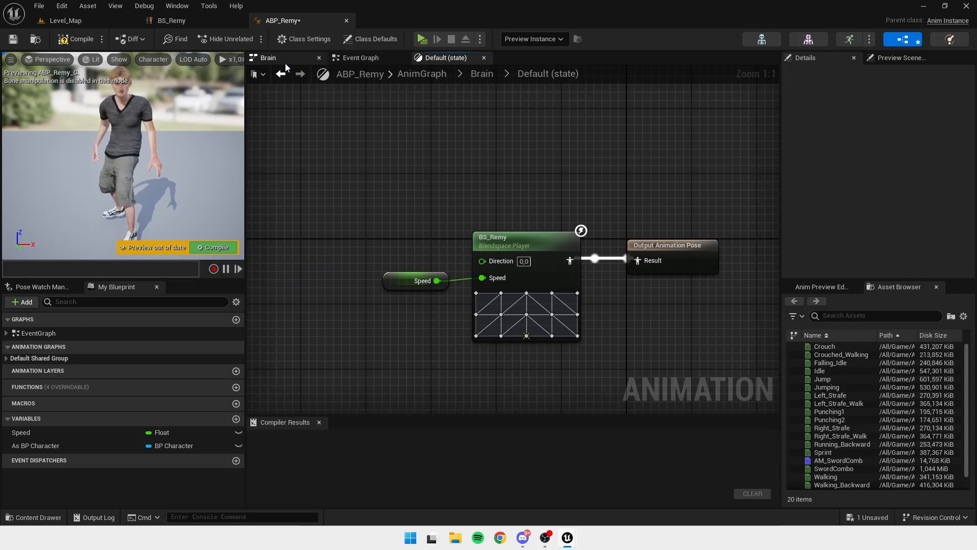
Compile and save the ABP_Remy animation blueprint
left_click_drag(419, 327, 420, 329)
left_click(396, 224)
right_click_drag(396, 224, 390, 213)
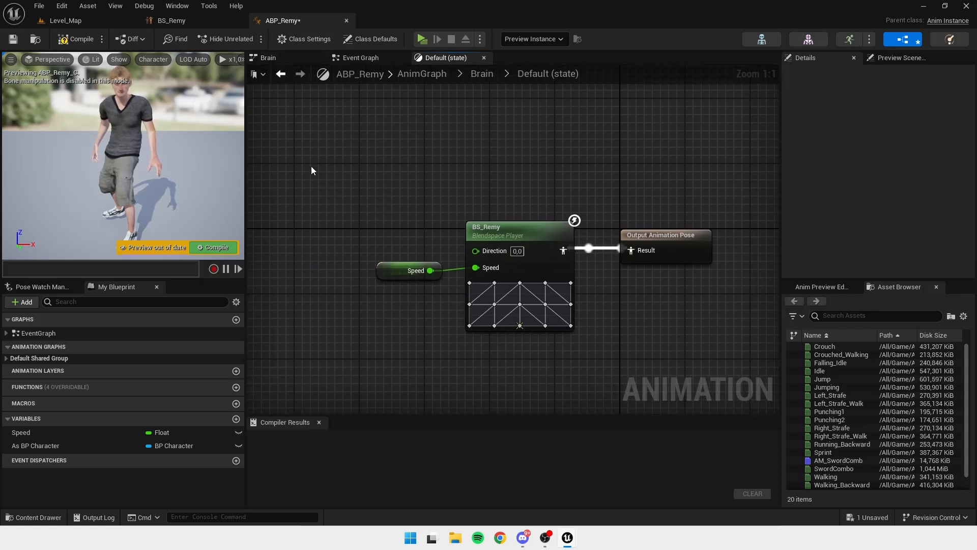
left_click(75, 39)
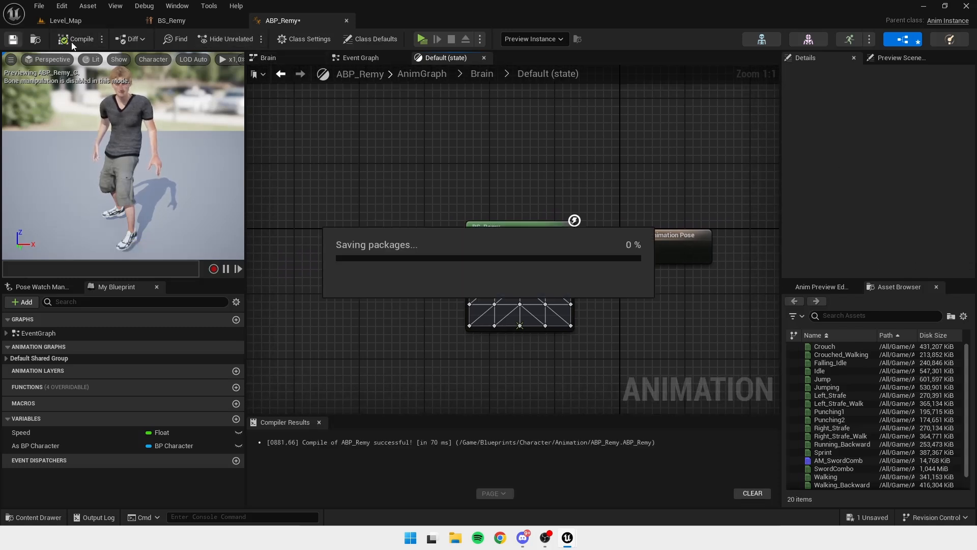
Open the Event Graph of ABP_Remy, placing its tab first, and bring the Event Blueprint Begin Play nodes into view
left_click(269, 58)
left_click_drag(364, 59, 290, 64)
right_click_drag(572, 160, 726, 240)
scroll(449, 162, "up", 4)
right_click_drag(450, 161, 559, 273)
right_click_drag(470, 276, 515, 328)
right_click_drag(454, 179, 361, 164)
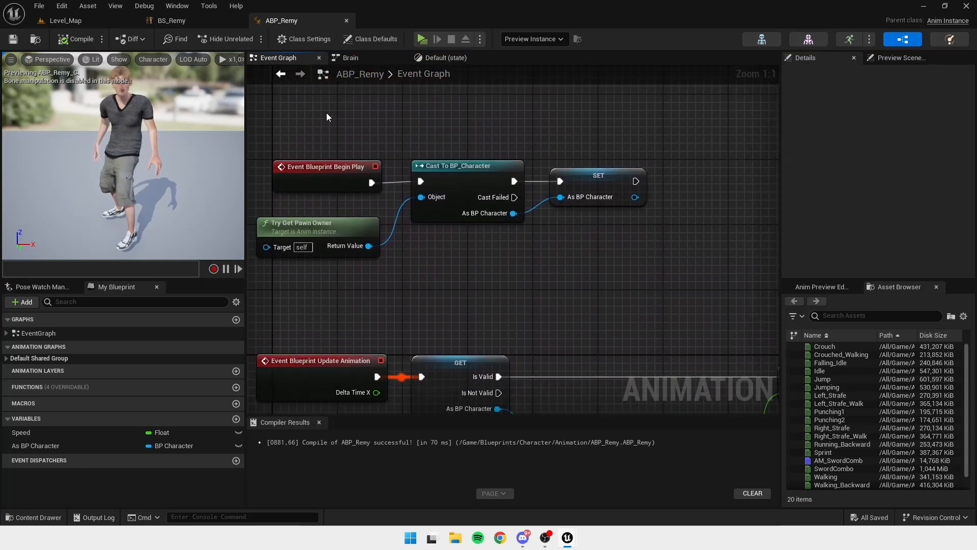
Examine the Begin Play nodes that cast the pawn owner to BP_Character and store it in the As BP Character variable
left_click_drag(462, 170, 691, 253)
left_click(426, 139)
left_click(463, 168)
right_click_drag(502, 129, 530, 168)
left_click(603, 157)
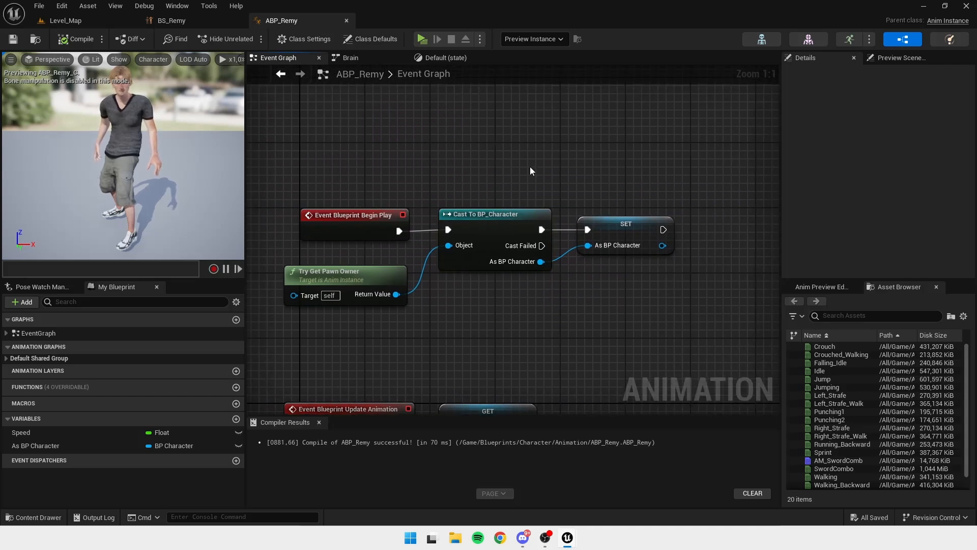
right_click_drag(530, 166, 491, 172)
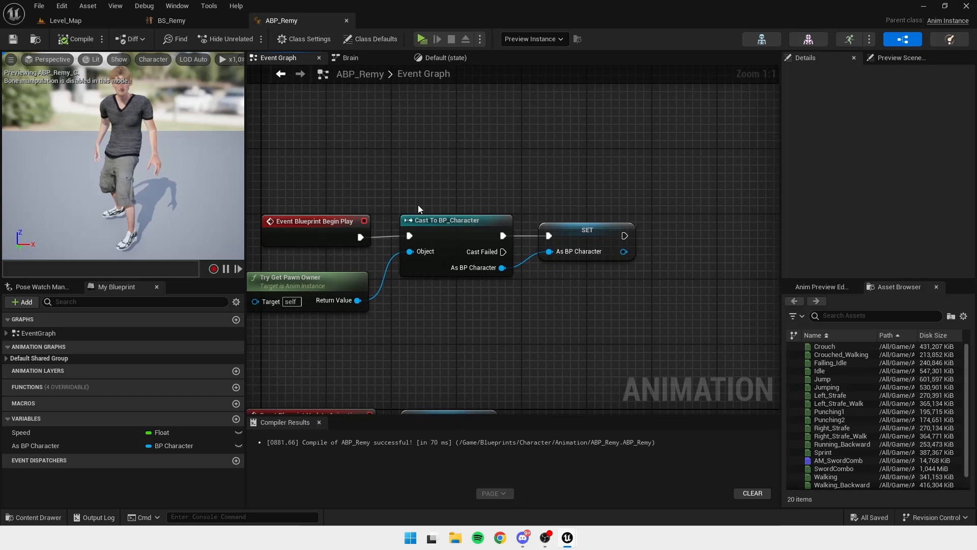
right_click_drag(444, 217, 551, 181)
left_click_drag(587, 215, 620, 279)
right_click_drag(620, 279, 481, 235)
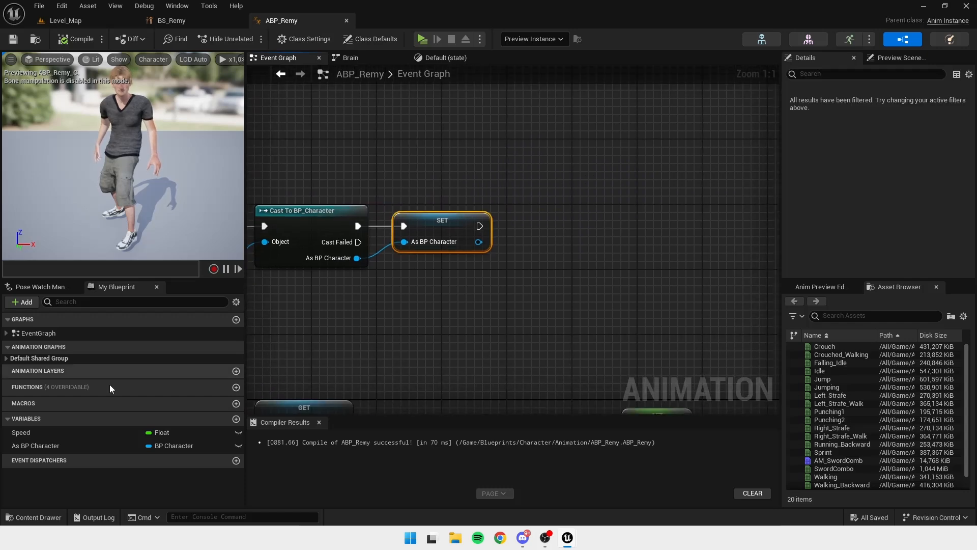
left_click_drag(36, 446, 132, 432)
right_click_drag(258, 407, 444, 234)
scroll(653, 206, "down", 2)
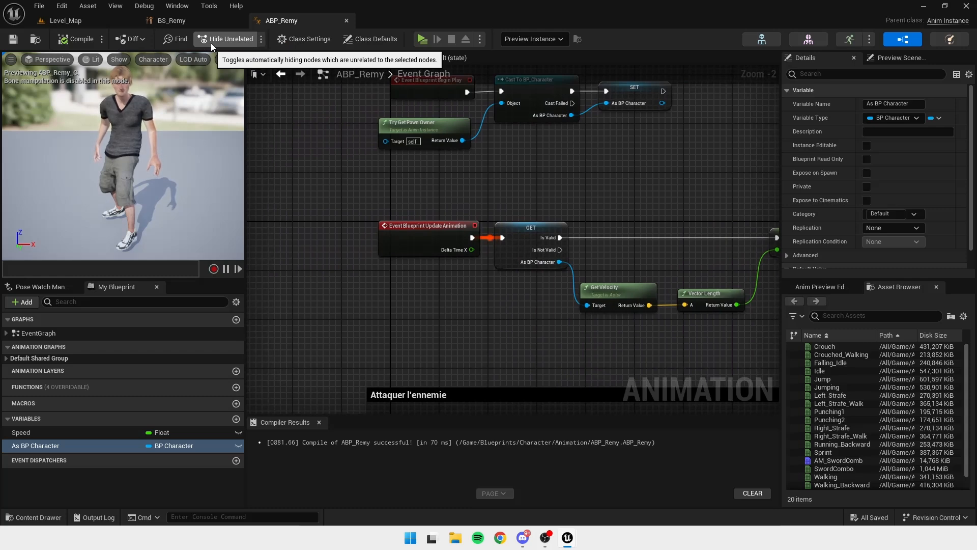
Examine the Event Blueprint Update Animation chain that sets Speed from the character's velocity through Vector Length
right_click_drag(488, 259, 371, 258)
scroll(422, 278, "up", 2)
right_click_drag(462, 241, 471, 240)
mouse_move(404, 183)
right_mouse_down()
mouse_move(466, 185)
mouse_move(401, 177)
right_mouse_up()
scroll(472, 181, "down", 1)
right_click_drag(322, 156, 413, 165)
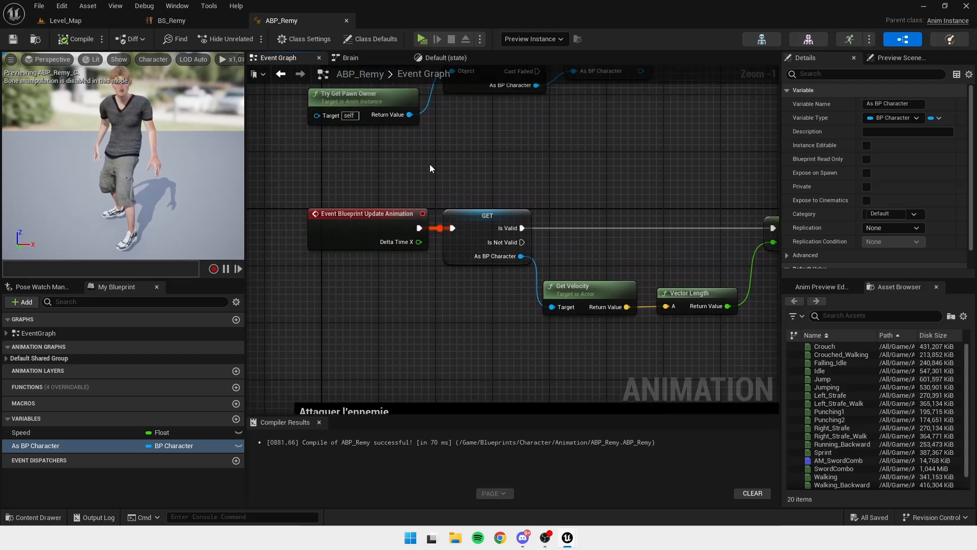
left_click_drag(438, 267, 427, 303)
right_click_drag(428, 304, 321, 300)
left_click(381, 212)
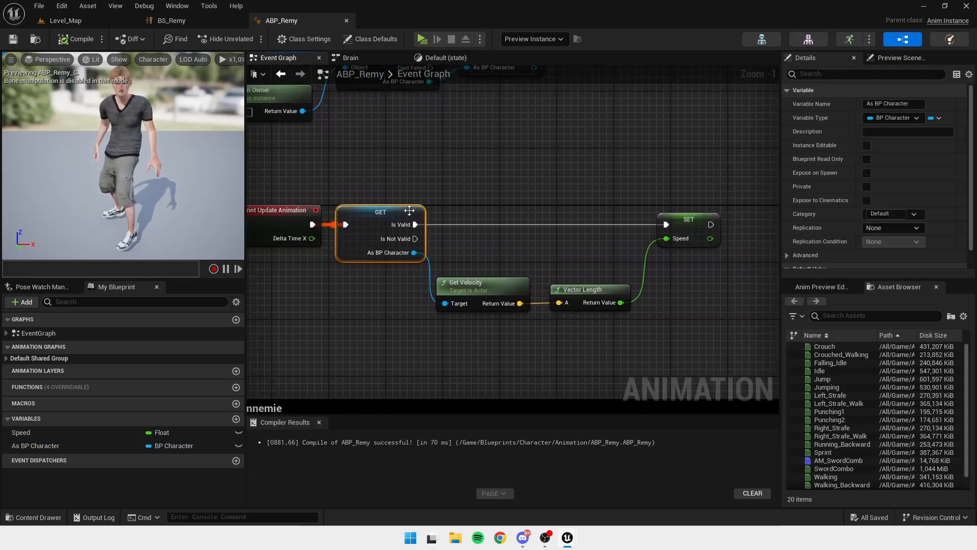
right_click_drag(442, 209, 341, 189)
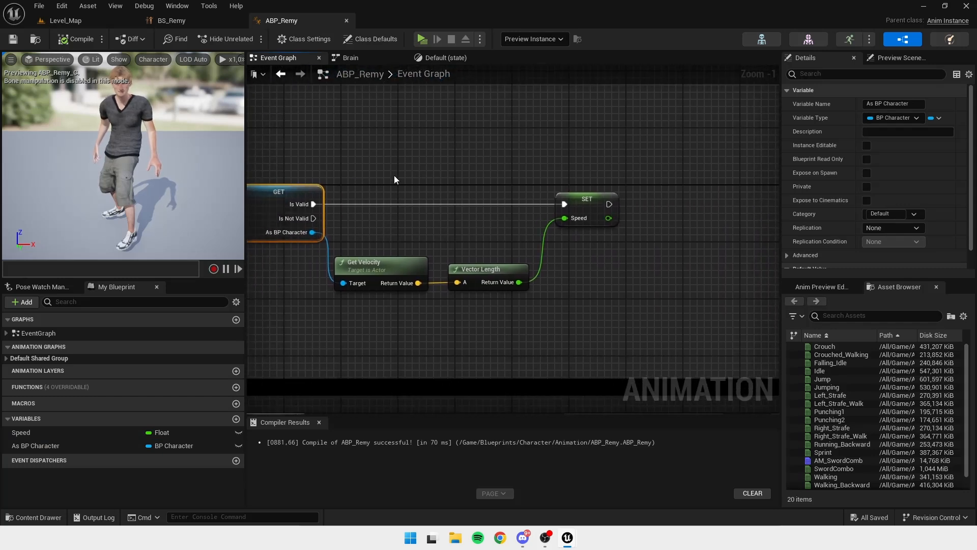
right_click_drag(348, 246, 424, 231)
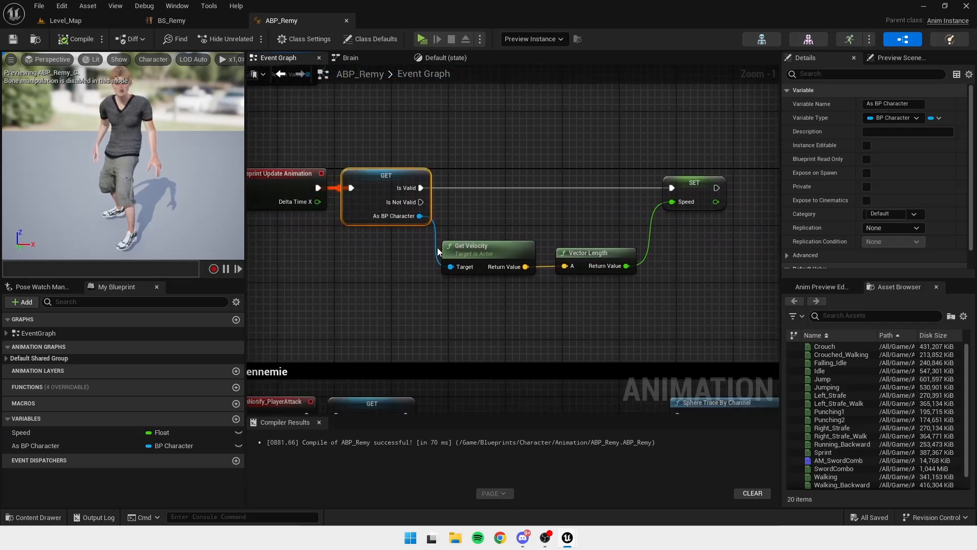
right_click_drag(485, 217, 468, 182)
right_click_drag(526, 202, 365, 199)
left_click(465, 161)
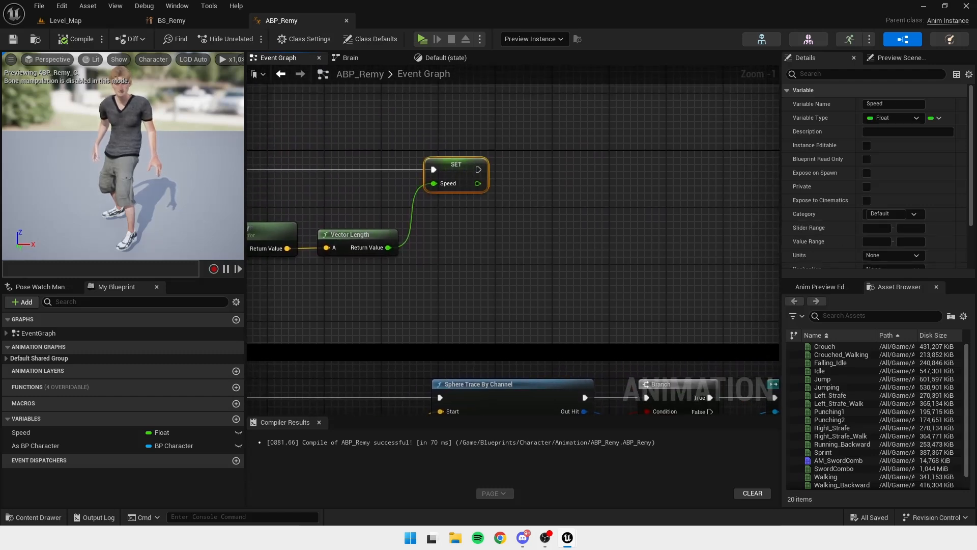
right_click_drag(508, 163, 701, 194)
scroll(555, 158, "down", 2)
right_click_drag(554, 157, 564, 176)
scroll(478, 171, "down", 3)
scroll(486, 179, "up", 3)
scroll(564, 176, "up", 1)
right_click_drag(733, 172, 632, 218)
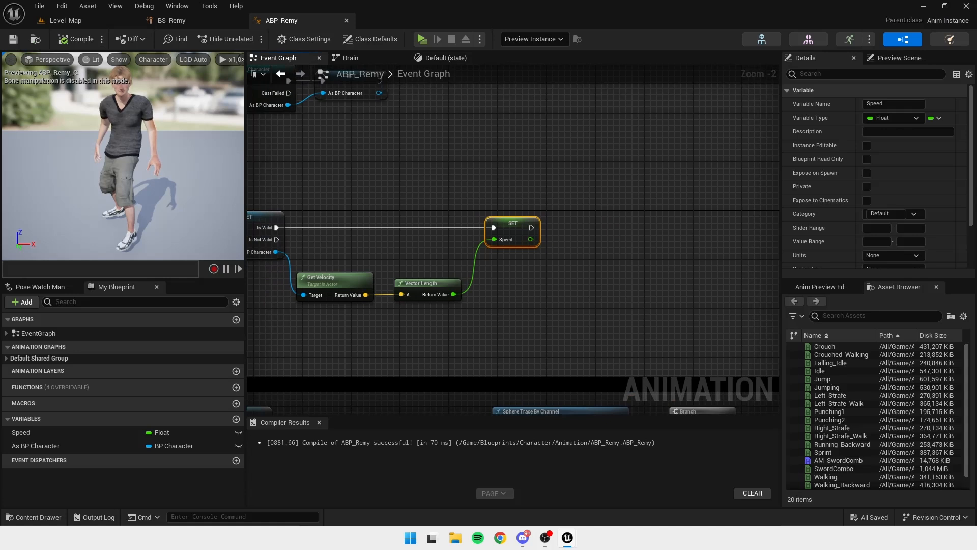
right_click_drag(469, 275, 589, 261)
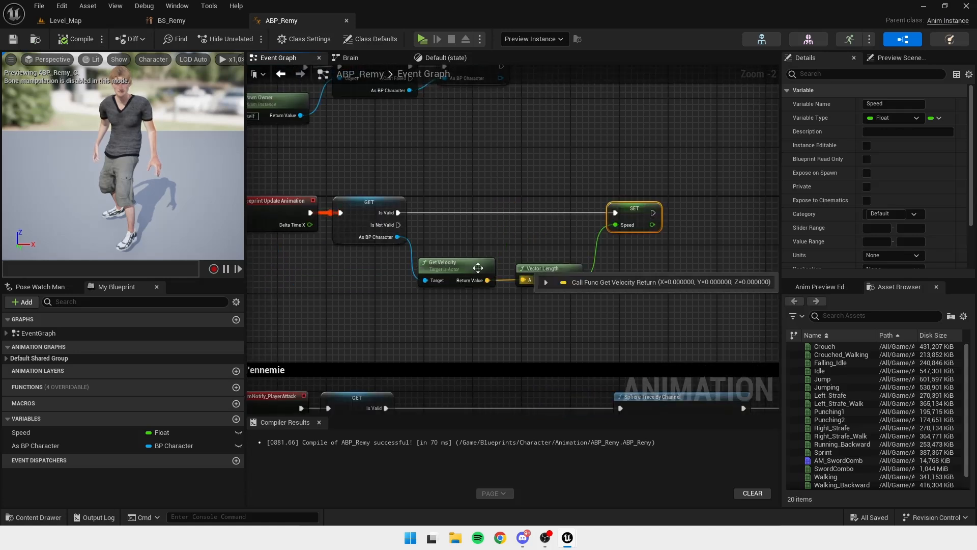
Add a Get Actor Rotation node fed by the As BP Character output of the Update Animation chain's GET node
left_click_drag(398, 237, 412, 302)
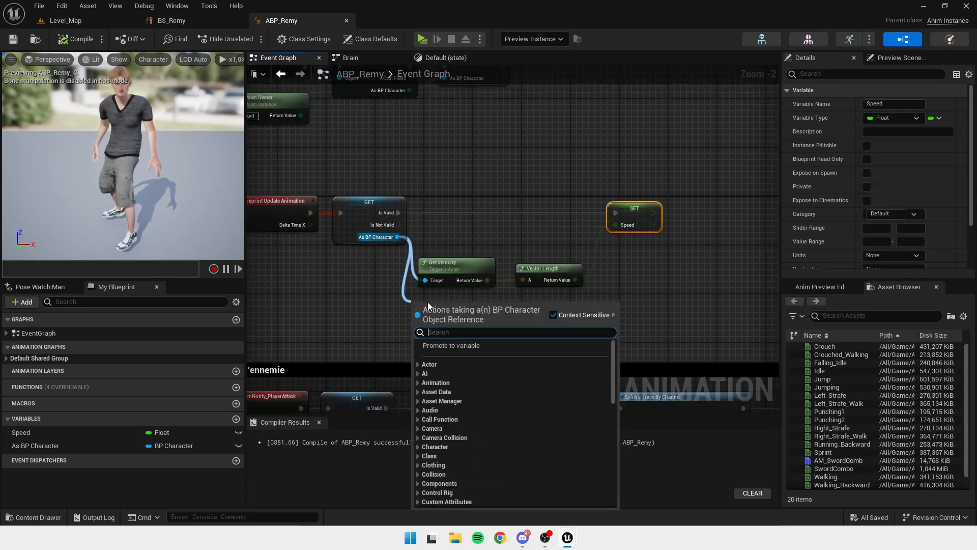
type("Get actor")
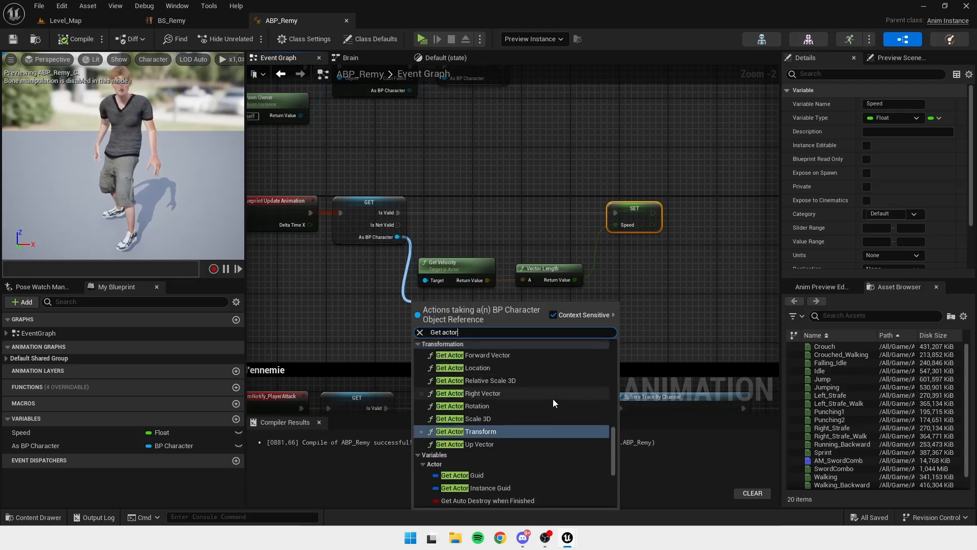
left_click(461, 404)
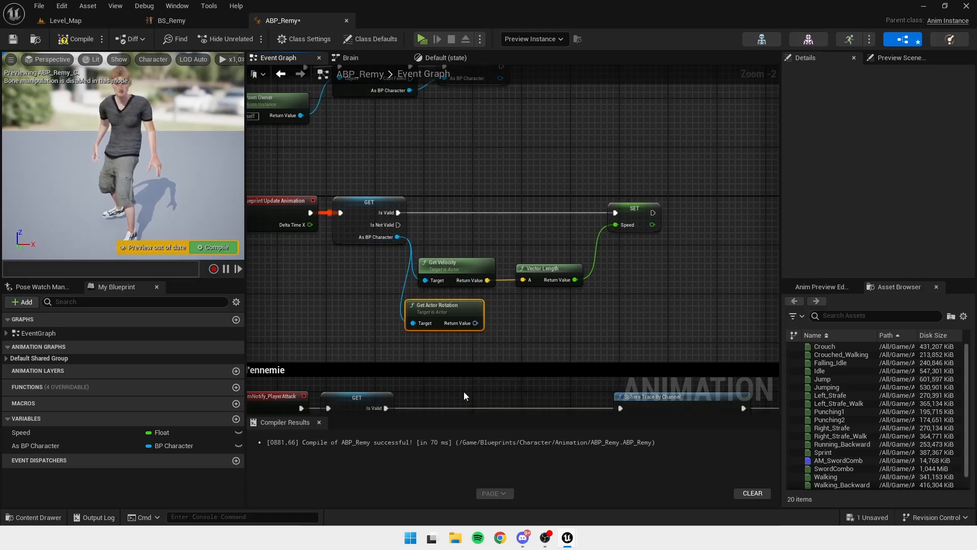
Add a Calculate Direction node with its Base Rotation fed by the Get Actor Rotation return value
scroll(472, 289, "up", 2)
left_click(495, 288)
left_click_drag(421, 310, 522, 310)
type("cal")
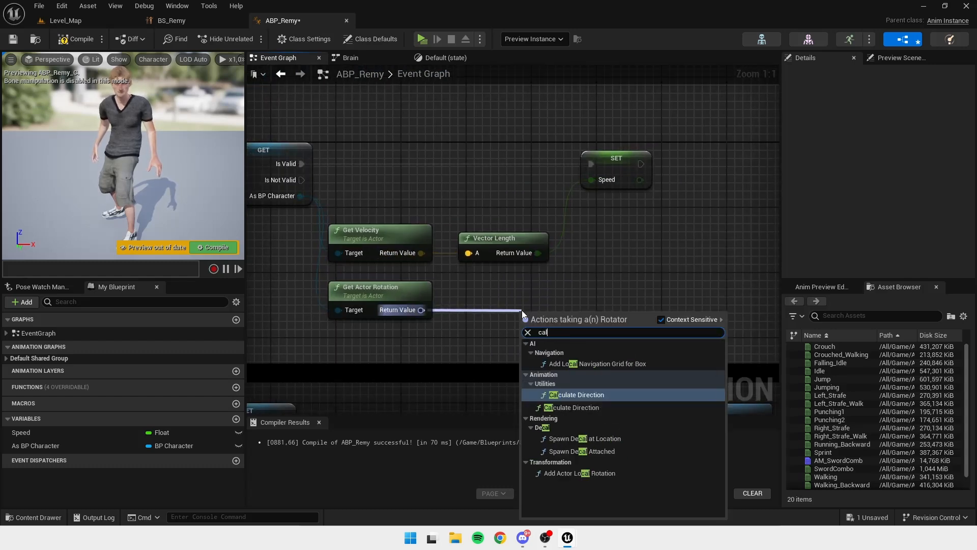
left_click(605, 394)
left_click_drag(576, 313, 619, 284)
left_click(603, 263)
right_click_drag(602, 264, 504, 258)
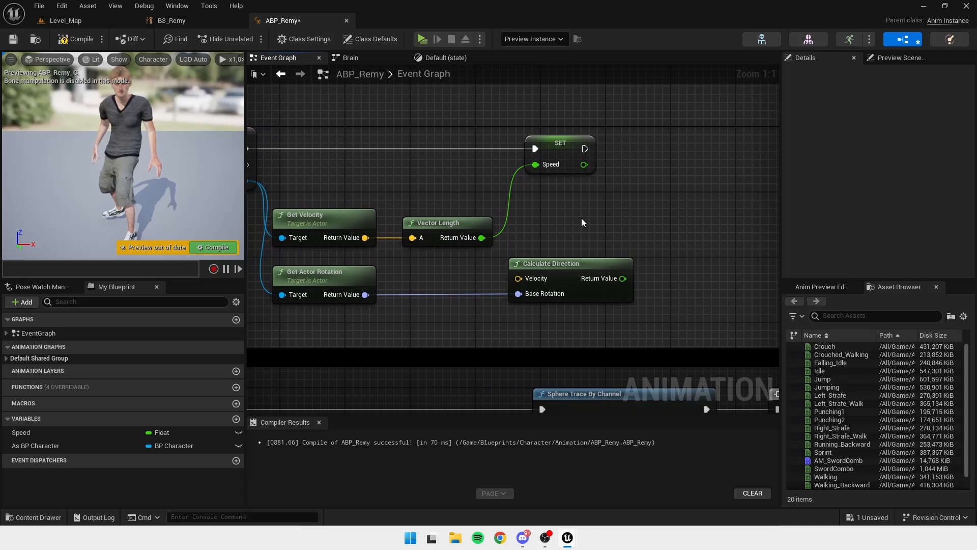
Connect Get Velocity's return value to Calculate Direction's Velocity input and tidy the wire with a reroute node
right_click_drag(580, 218, 652, 224)
right_click_drag(529, 227, 546, 243)
right_click_drag(712, 256, 596, 253)
right_click_drag(408, 254, 522, 222)
left_click_drag(421, 221, 590, 264)
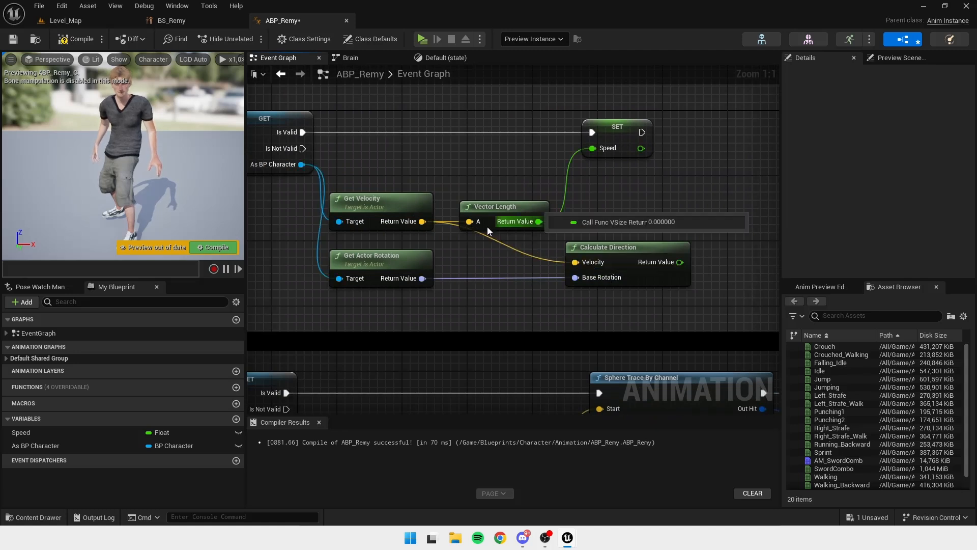
double_click(526, 255)
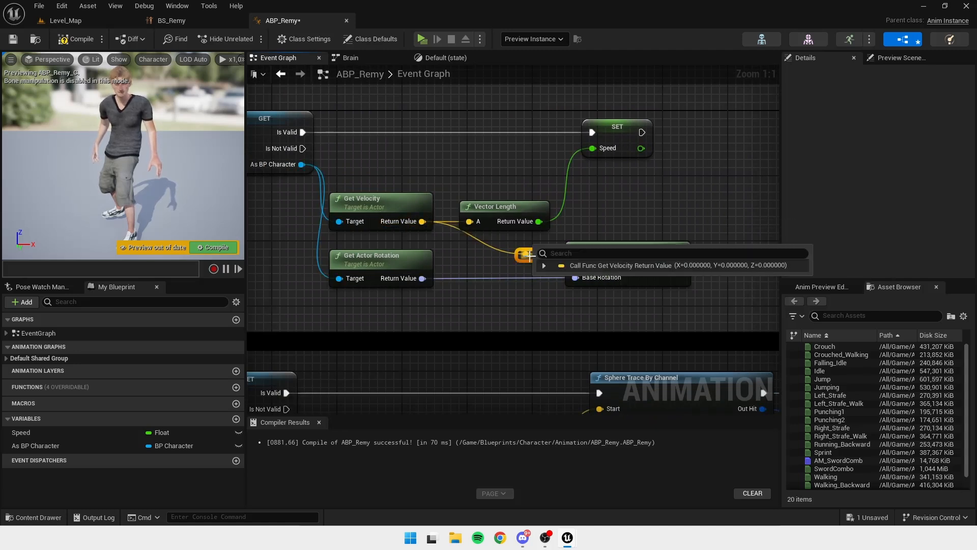
left_click_drag(449, 258, 448, 268)
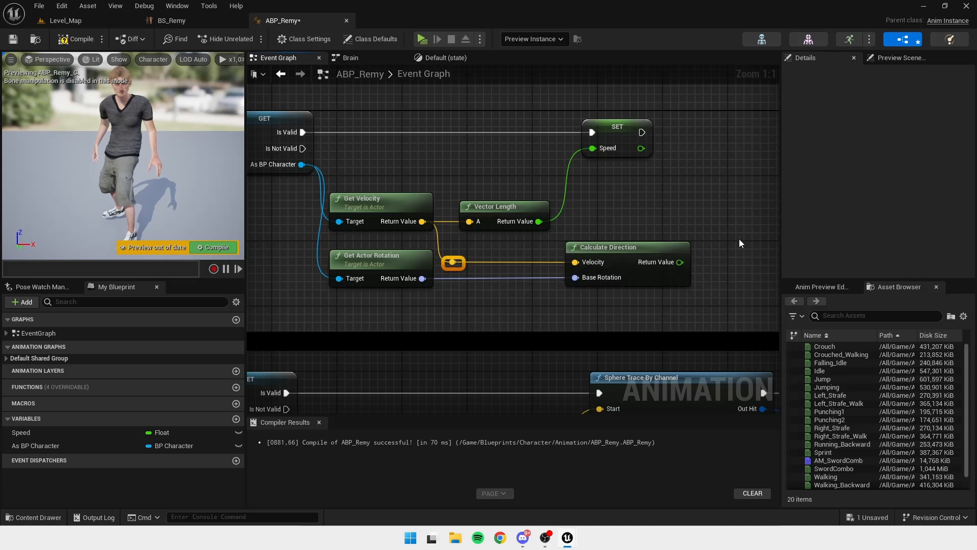
Promote Calculate Direction's return value to a new float variable named Direction
left_click(698, 244)
right_click_drag(699, 238, 591, 232)
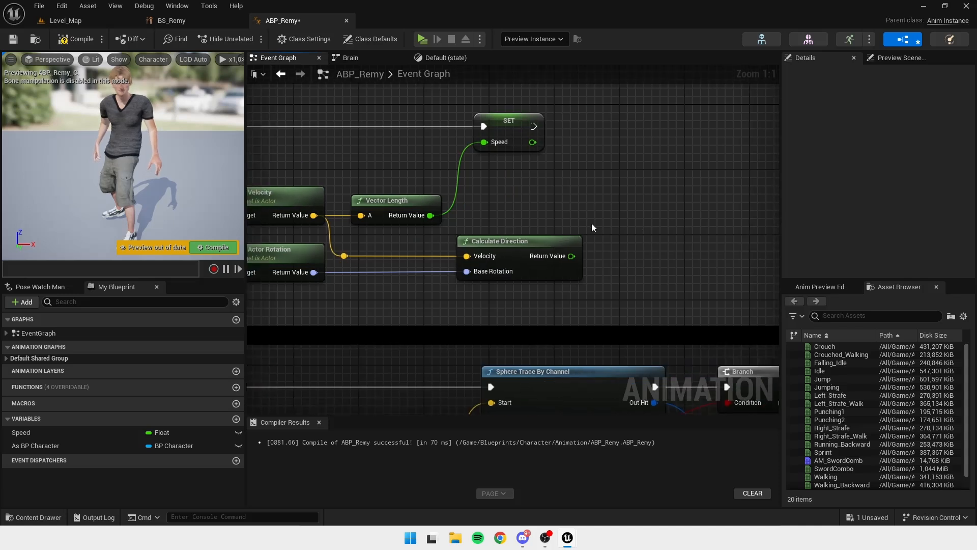
right_click(569, 258)
left_click(595, 287)
type("D")
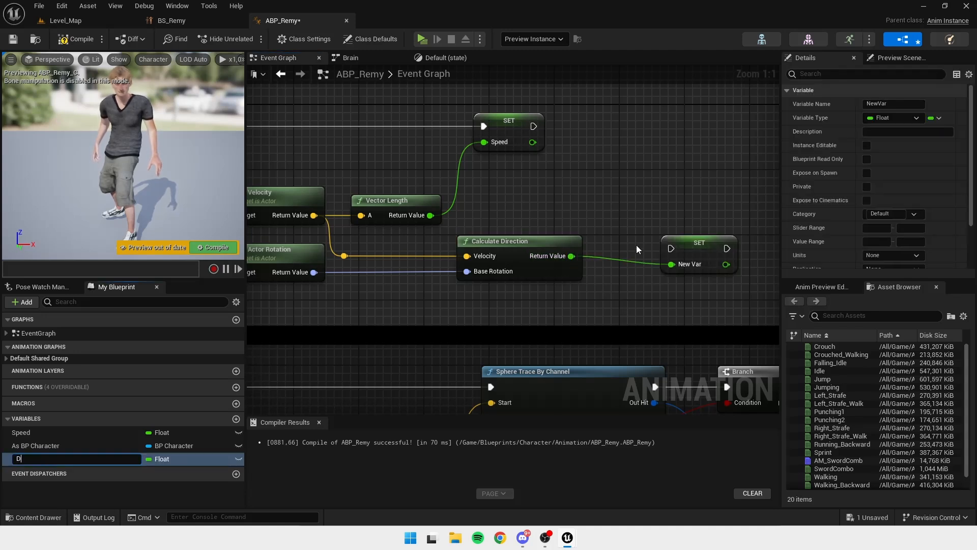
type("irection")
key("Return")
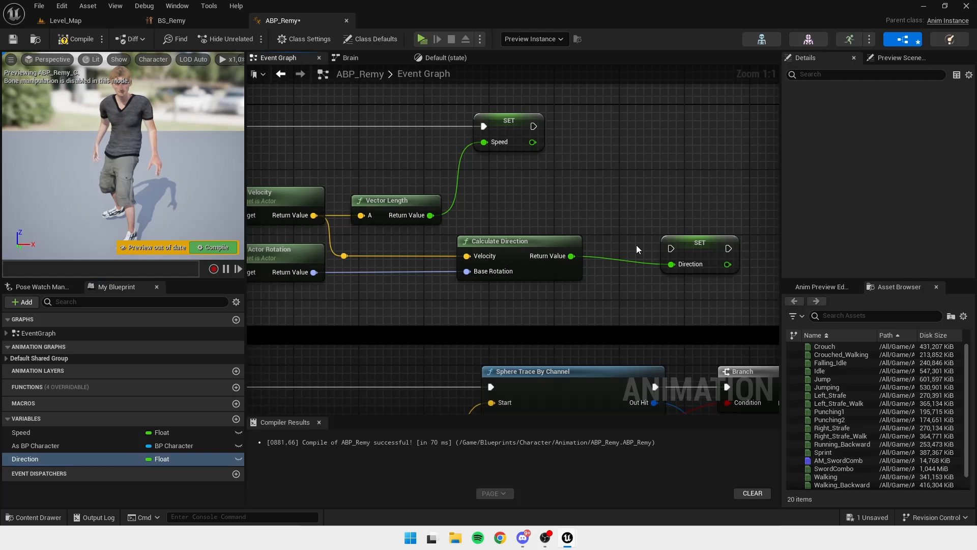
Connect the execution output of SET Speed to SET Direction and align the two nodes in one row
left_click_drag(678, 246, 536, 128)
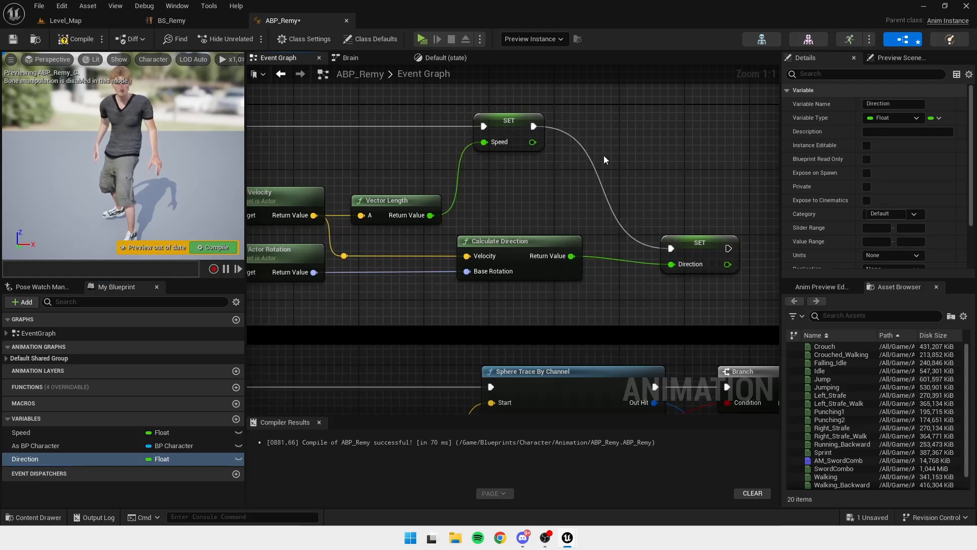
left_click_drag(701, 243, 676, 120)
scroll(619, 287, "down", 4)
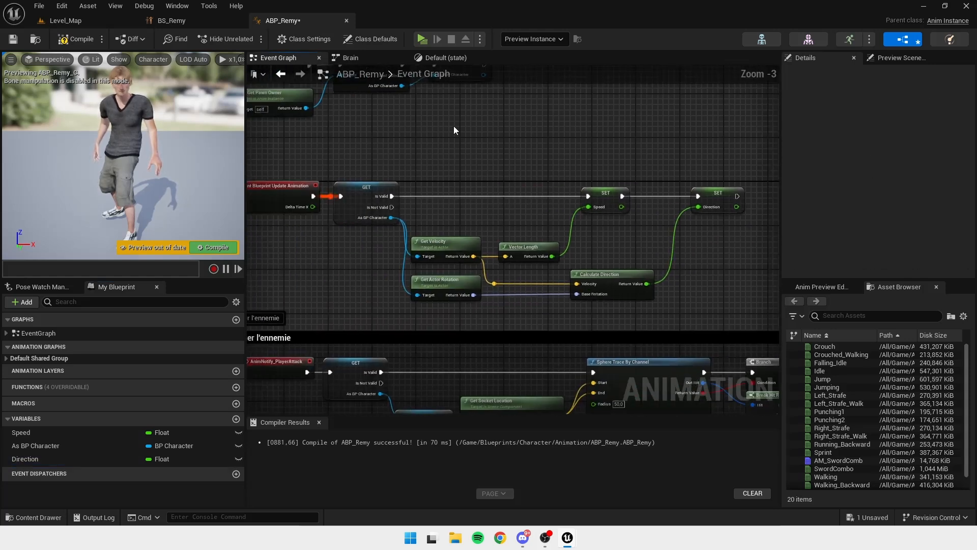
Feed the Direction variable into BS_Remy's Direction input in the Default state, and compile ABP_Remy
left_click(445, 58)
right_click_drag(473, 224, 587, 163)
left_click_drag(87, 456, 587, 242)
left_click(76, 38)
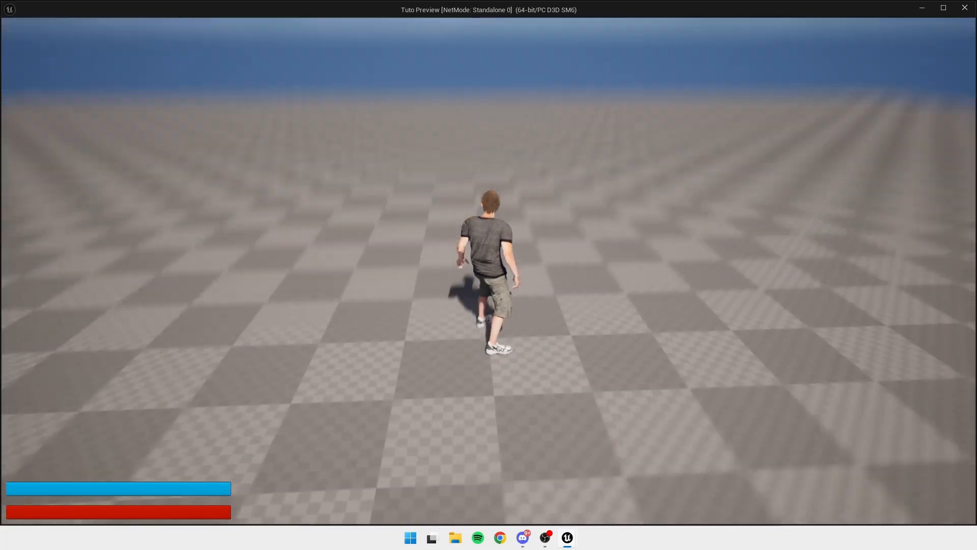
Play-test the character by moving it forward in the level preview, and leave the preview
key("w")
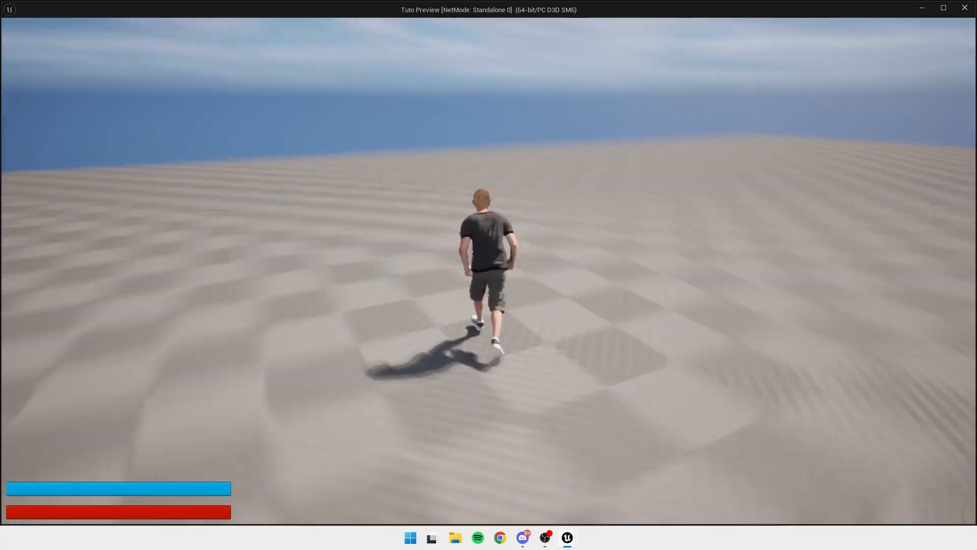
key("Escape")
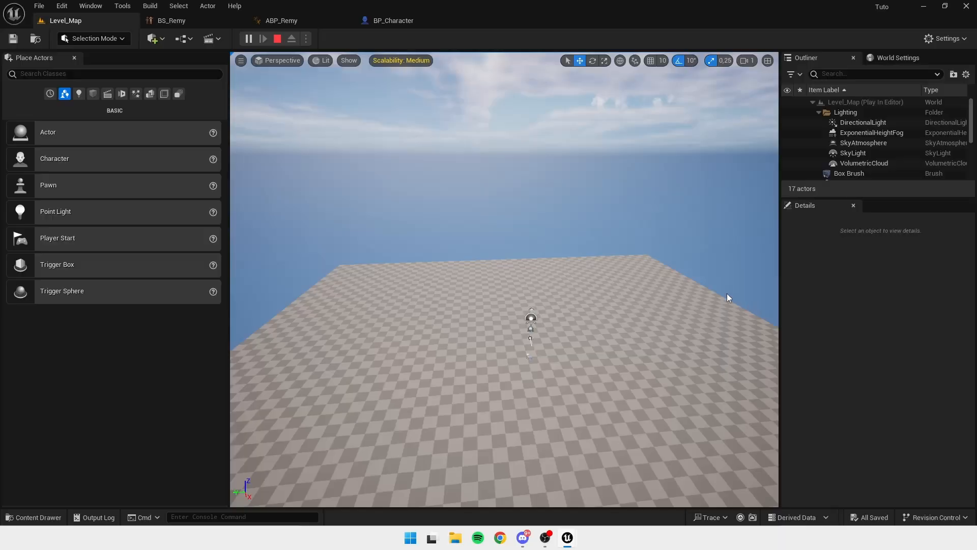
Check the BS_Remy speed axis and the Max Walk Speed values in BP_Character's Event Graph
left_click(171, 20)
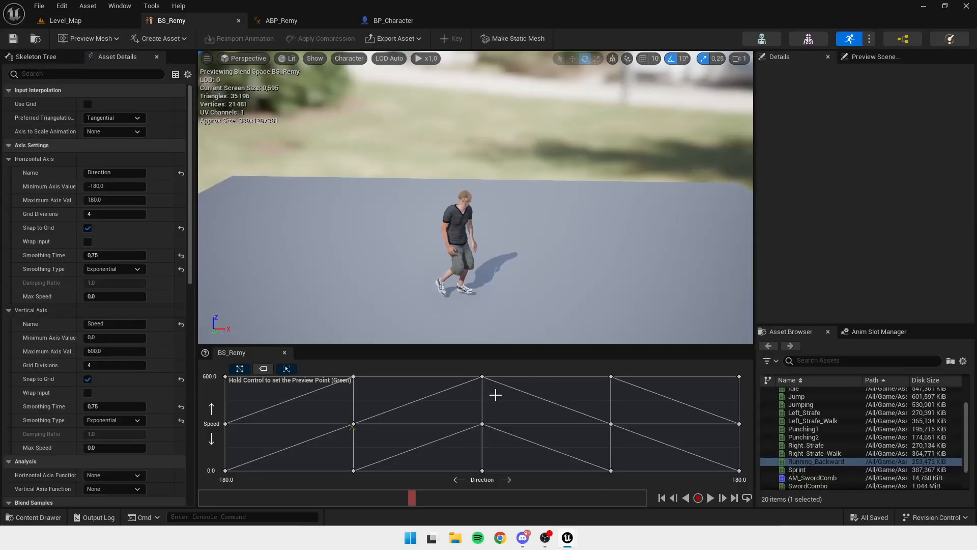
left_click(363, 22)
right_click_drag(509, 220, 562, 220)
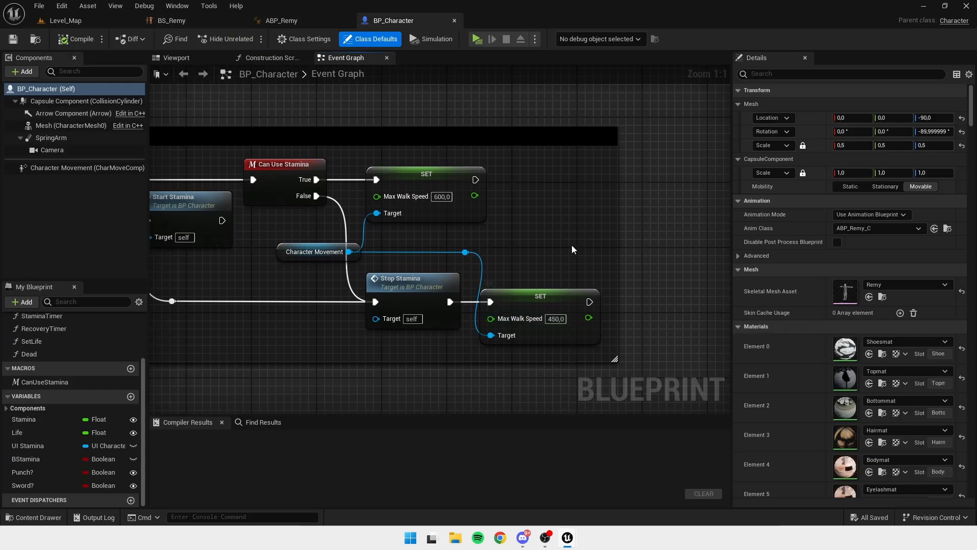
Turn off Snap to Grid for the Speed axis in BS_Remy and select the Walking sample at direction 0
left_click(200, 19)
right_click_drag(364, 177, 415, 214)
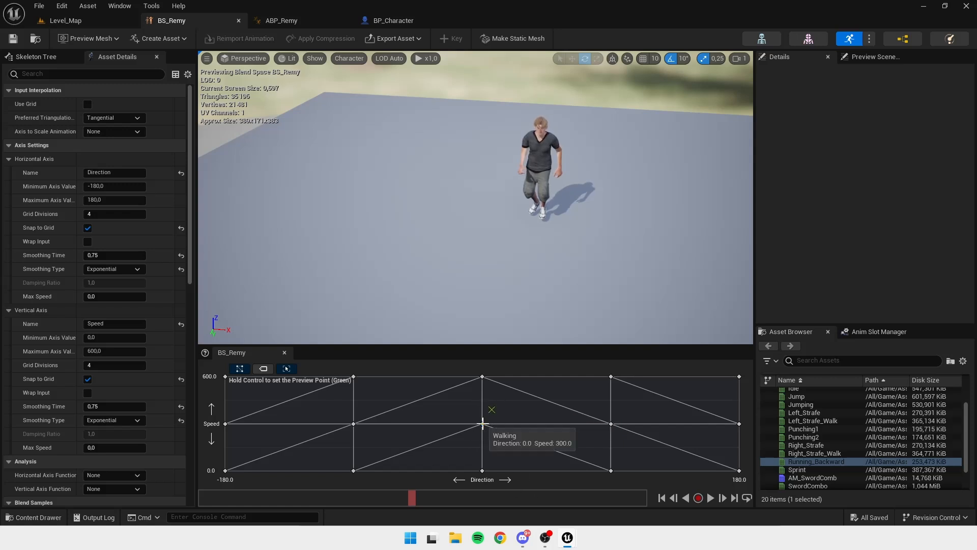
scroll(136, 379, "down", 1)
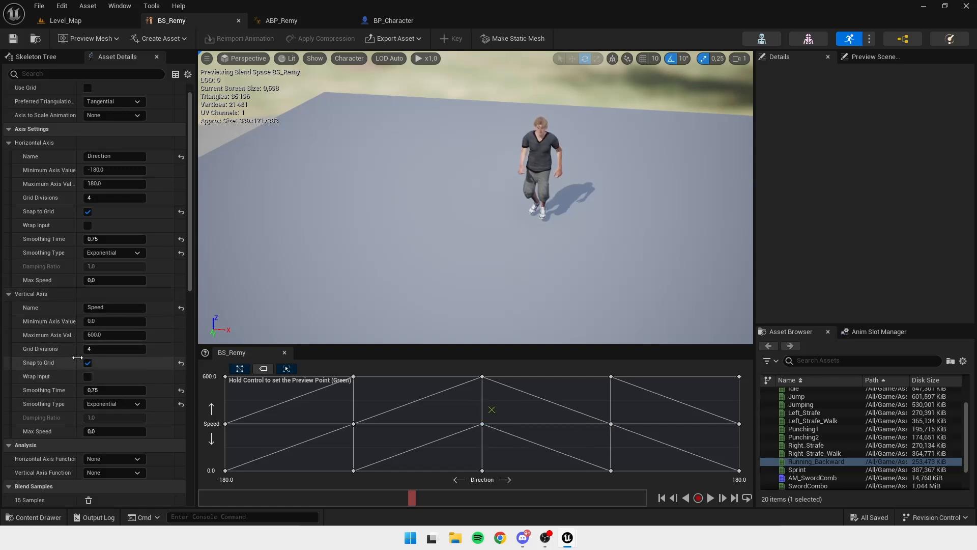
left_click(88, 362)
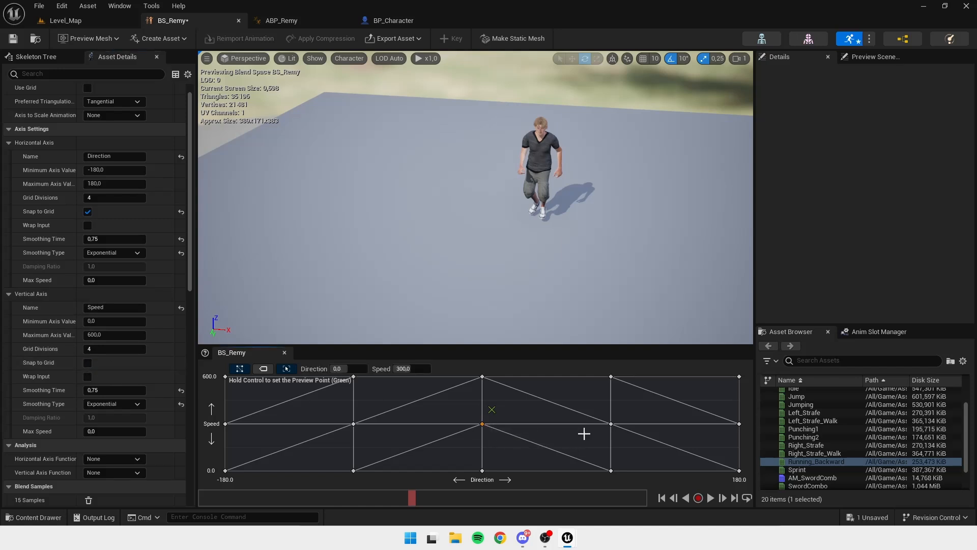
Set the Speed of the middle-row samples at directions 0 and 90 in BS_Remy to 450
left_click(740, 424)
left_click(483, 424)
left_click(412, 369)
type("450")
key("Return")
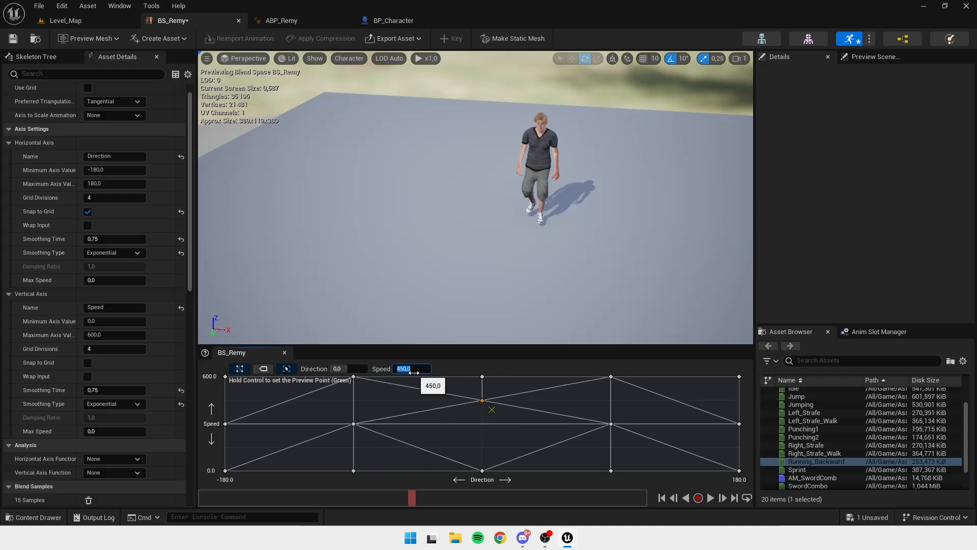
left_click(611, 425)
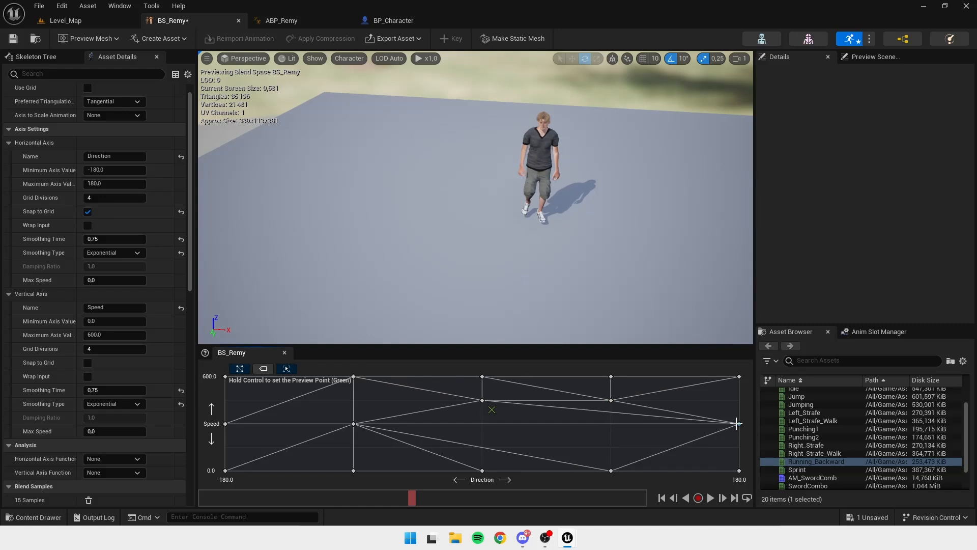
Set the Speed of the middle-row sample at direction 180 to 450
left_click_drag(739, 423, 741, 420)
left_click(411, 369)
type("4")
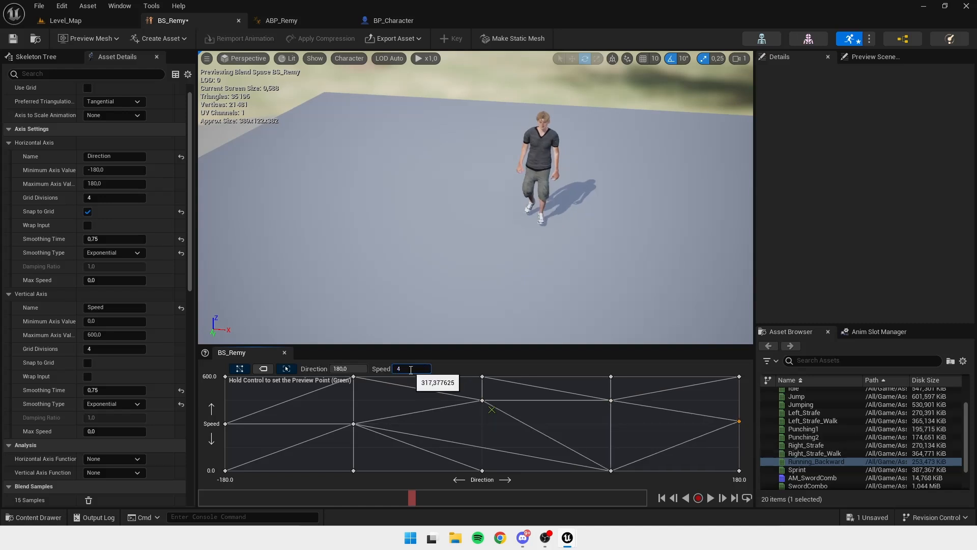
type("50")
key("Return")
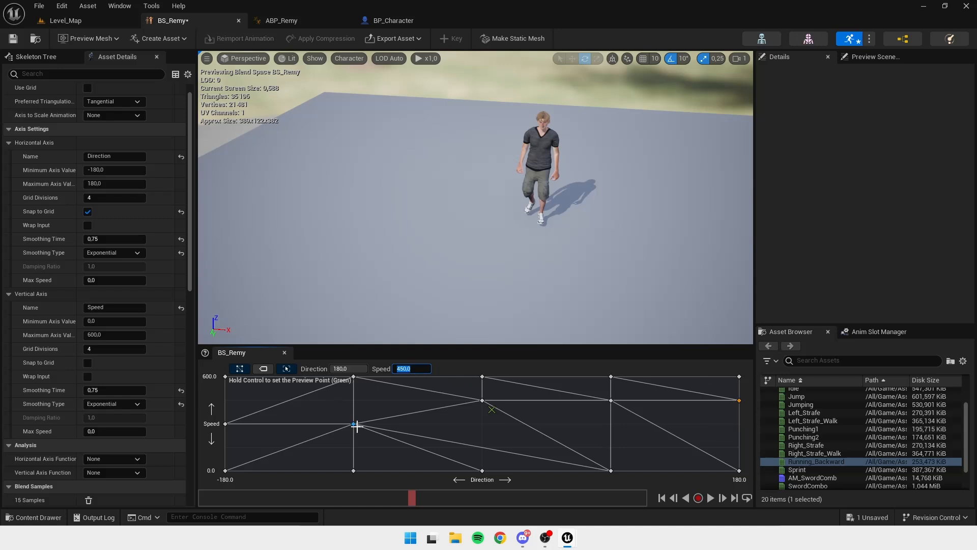
Set the Speed of the middle-row samples at directions -90 and -180 to 450
left_click_drag(355, 425, 363, 403)
left_click(224, 424)
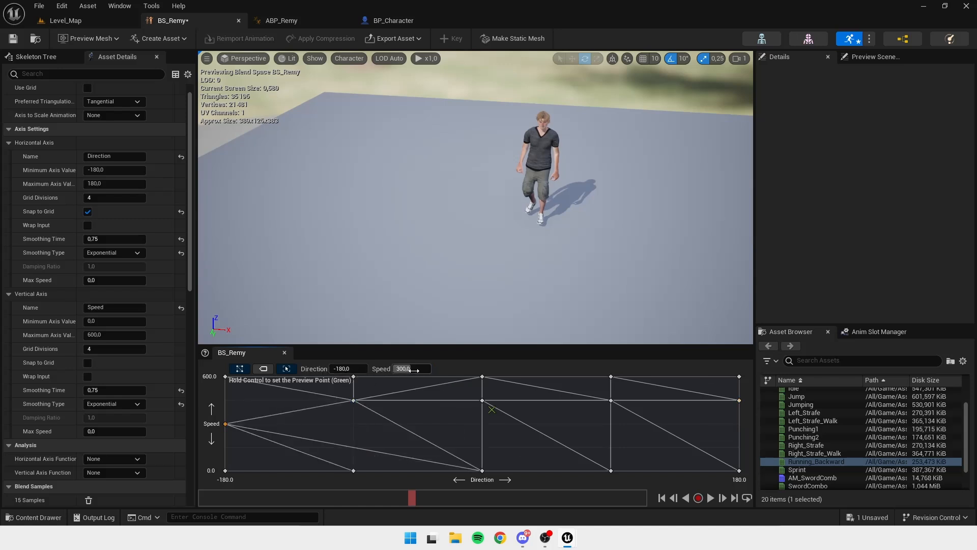
left_click(414, 371)
type("450")
key("Return")
left_click(580, 465)
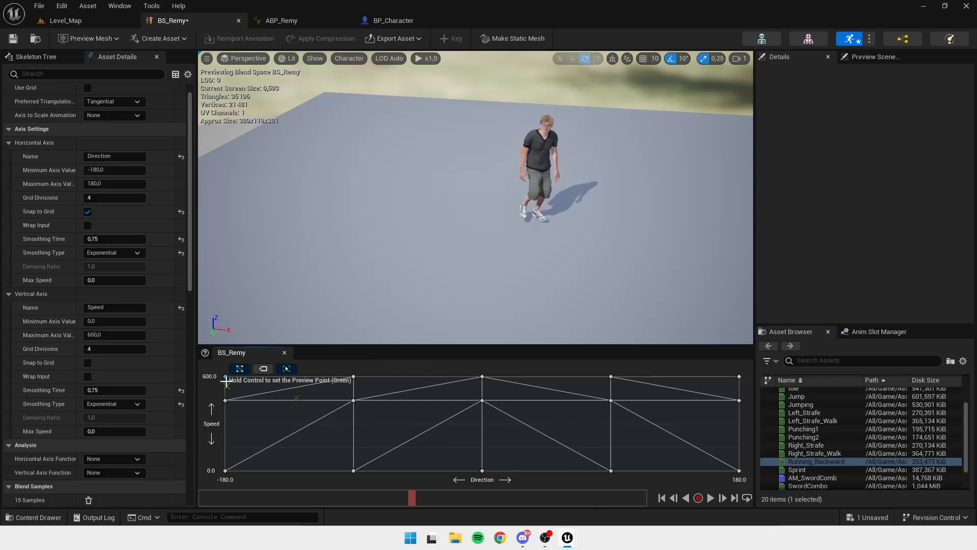
Save BS_Remy and start the game preview from Level_Map
left_click(13, 39)
left_click(65, 20)
left_click(248, 38)
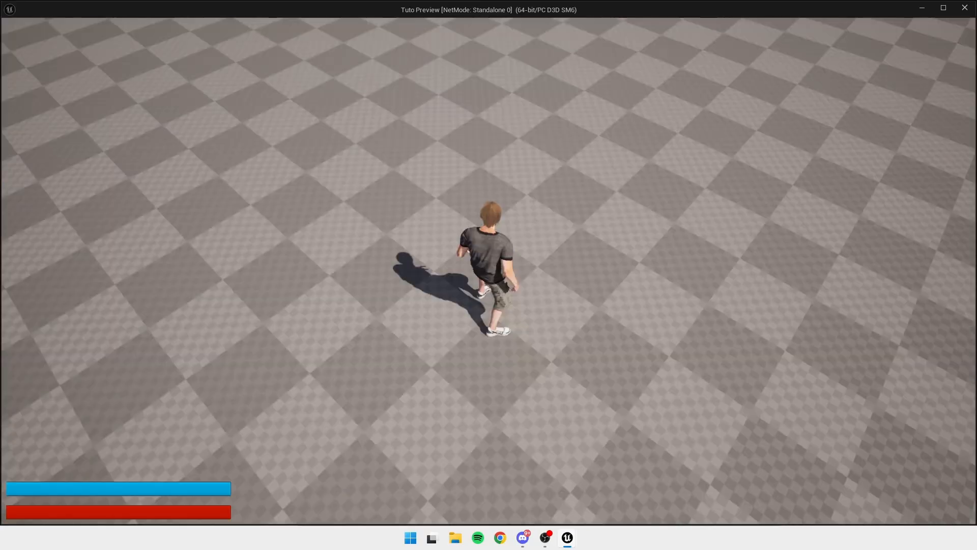
Play-test the character walking and sprinting forward and strafing to both sides, and release the cursor from the preview
key("w")
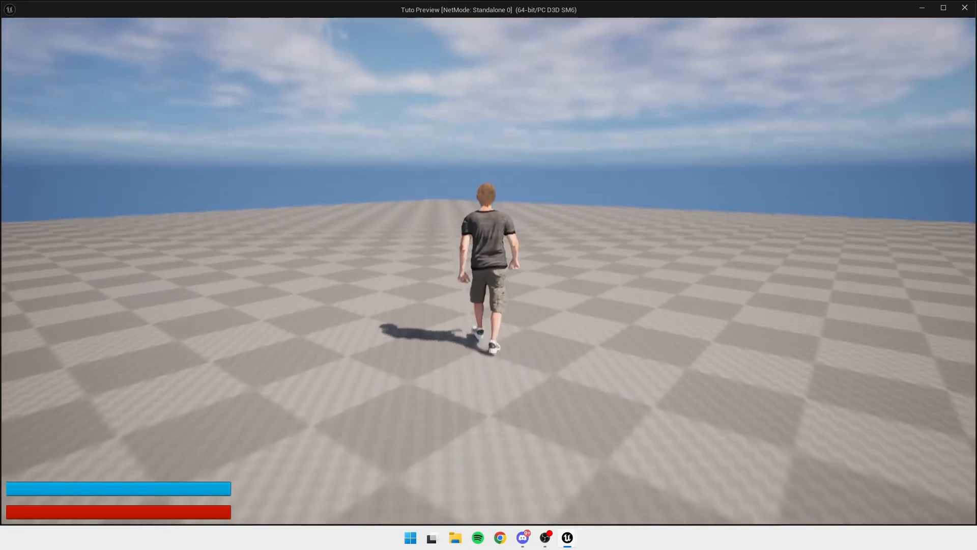
key("shift+w")
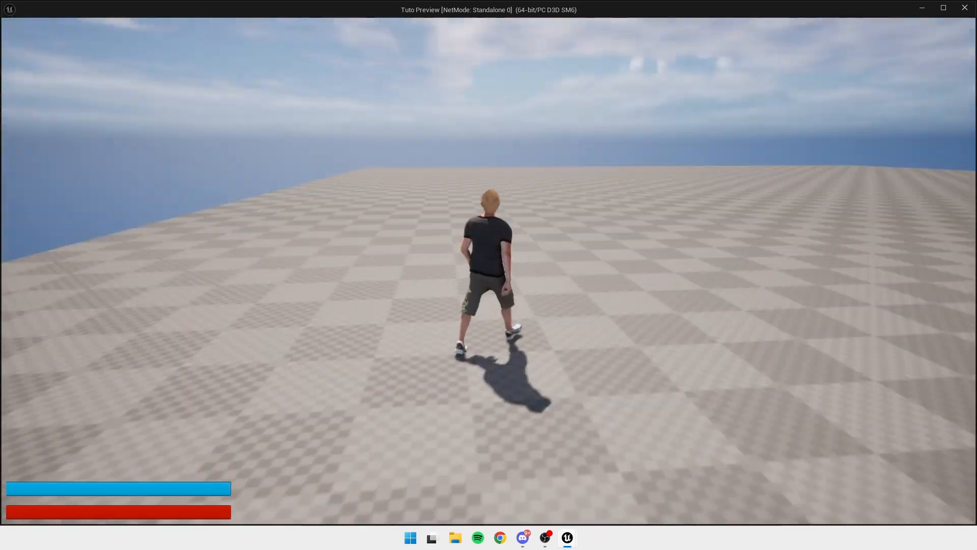
key("d")
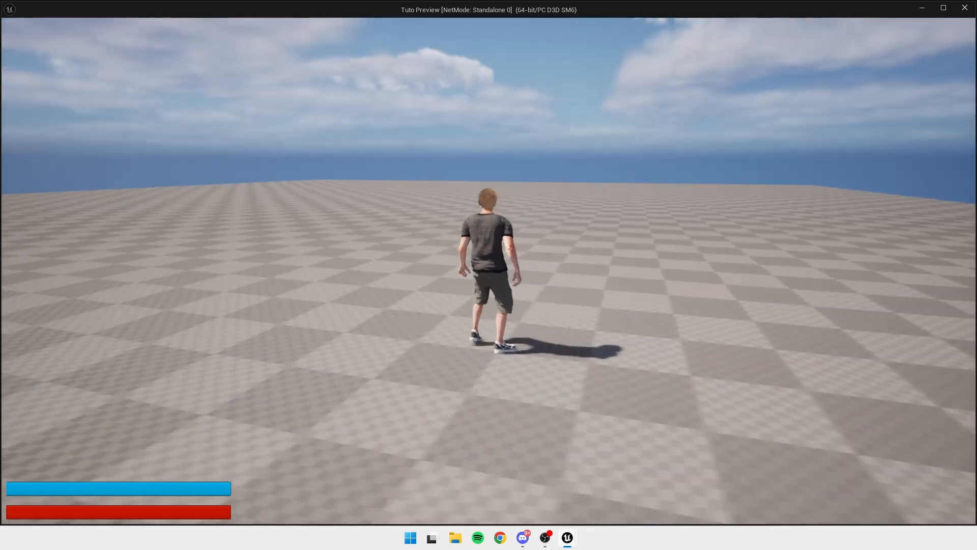
key("a")
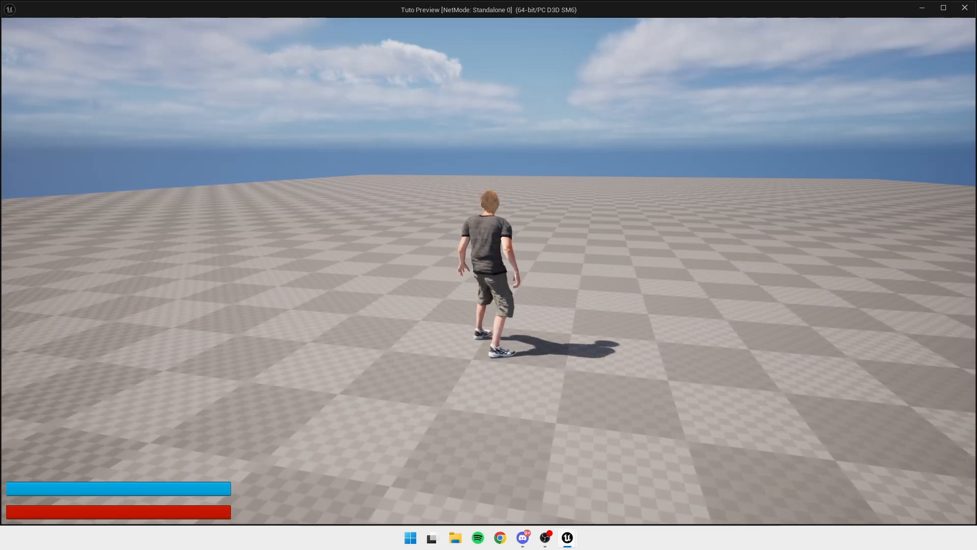
key("w")
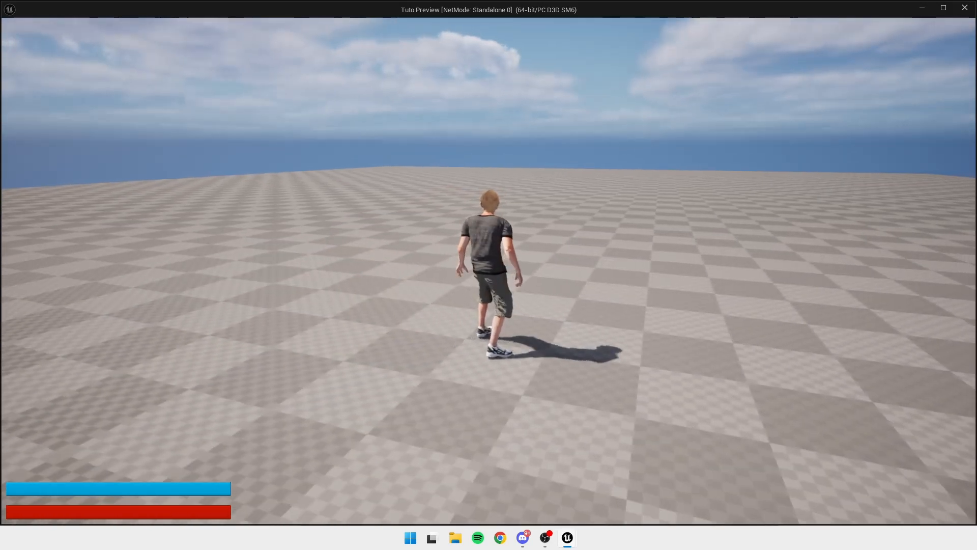
key("w")
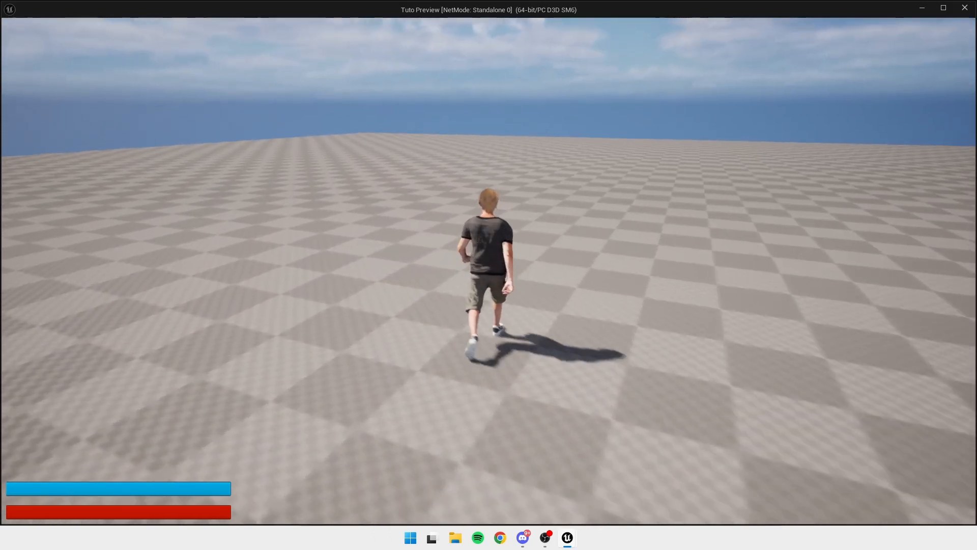
key("d")
key("shift")
key("a")
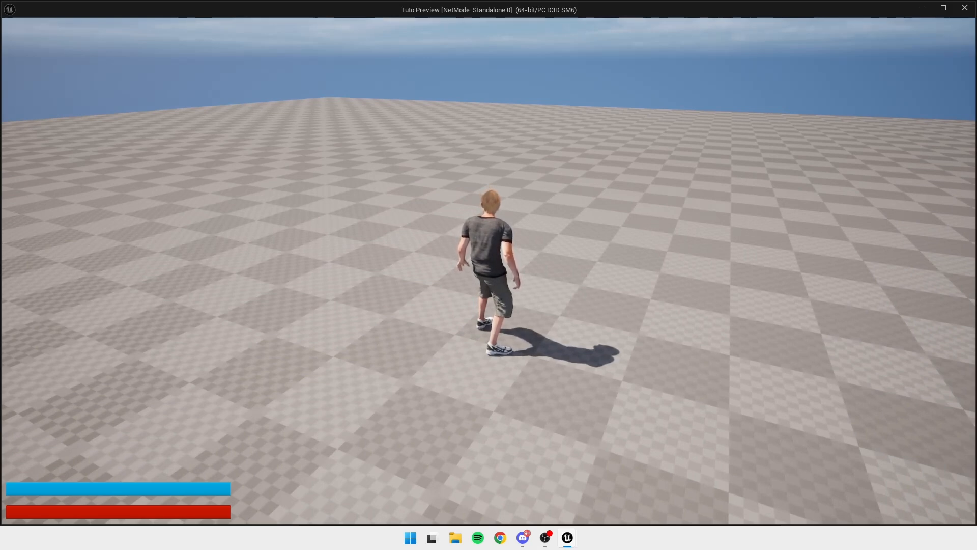
key("w")
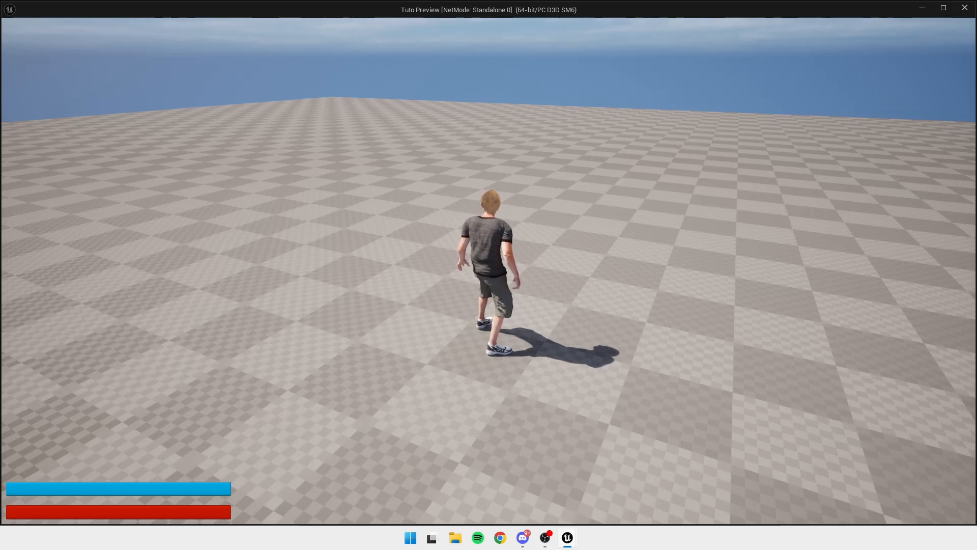
key("super")
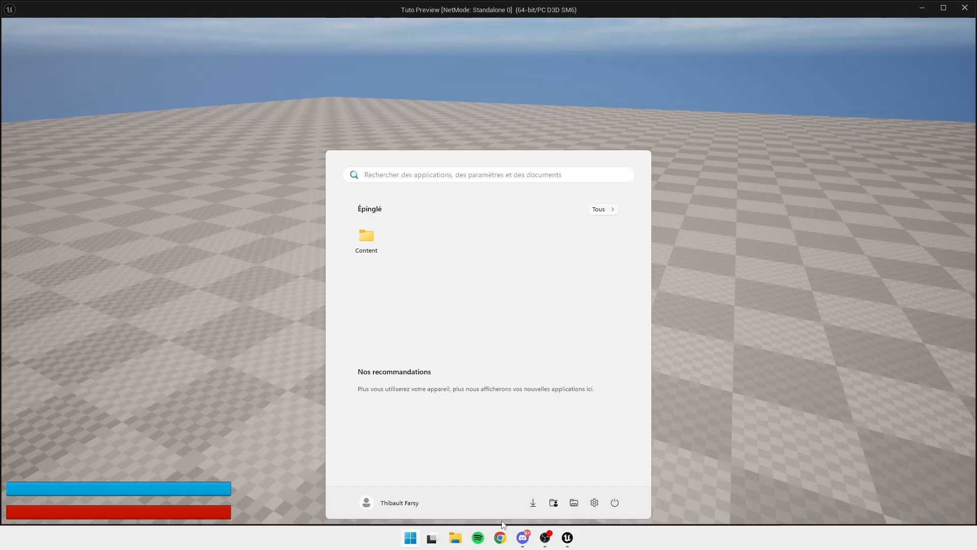